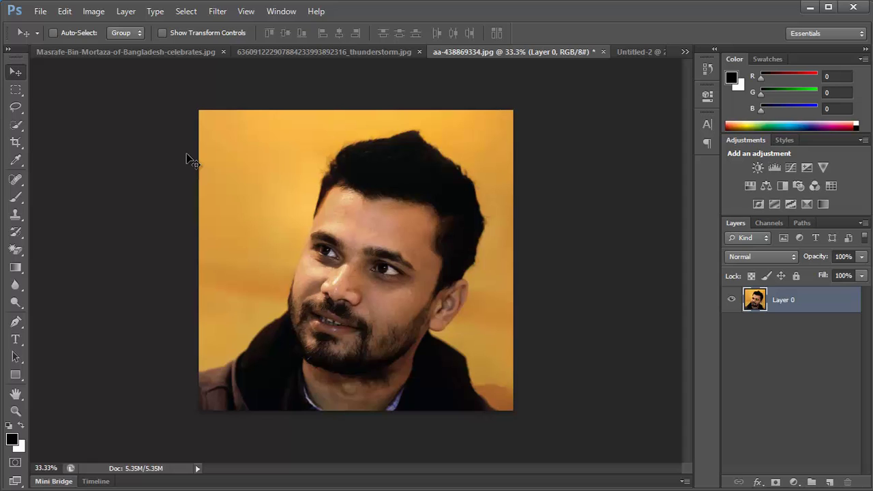
Review the Untitled-2 artwork and the thunderstorm image, and return to the aa-438869334.jpg portrait.
left_click(638, 54)
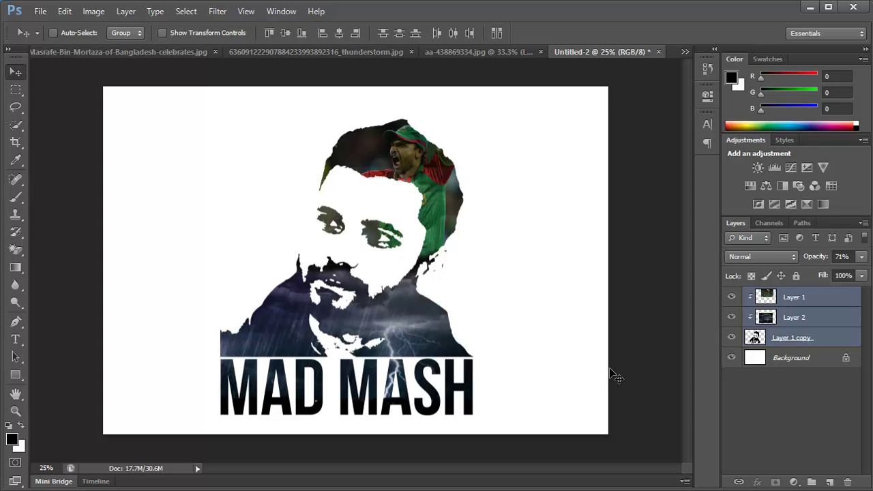
left_click(277, 53)
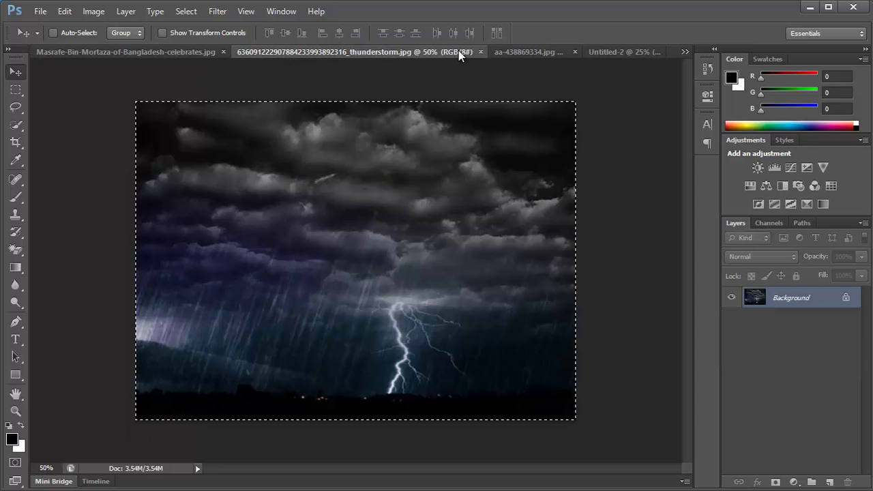
left_click(505, 51)
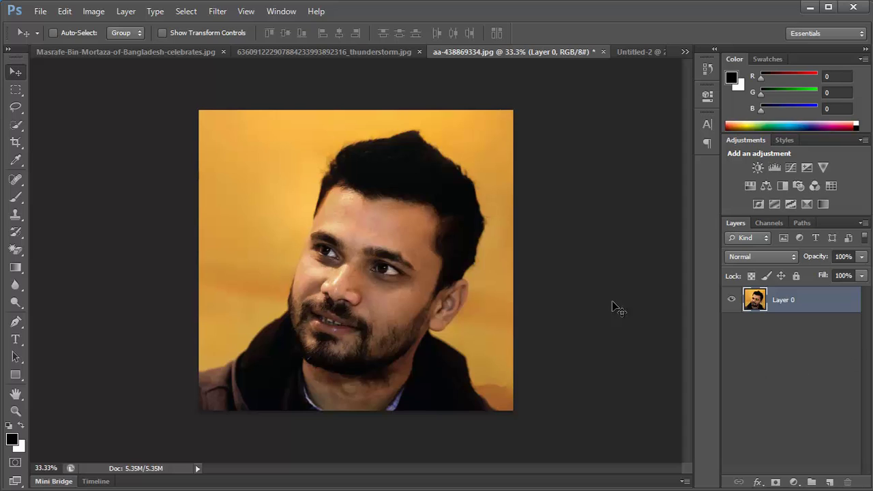
Add the text MAD MASH in black Bebas Neue over the portrait and enlarge it to about 406 pt, nearly the image's width.
left_click(16, 339)
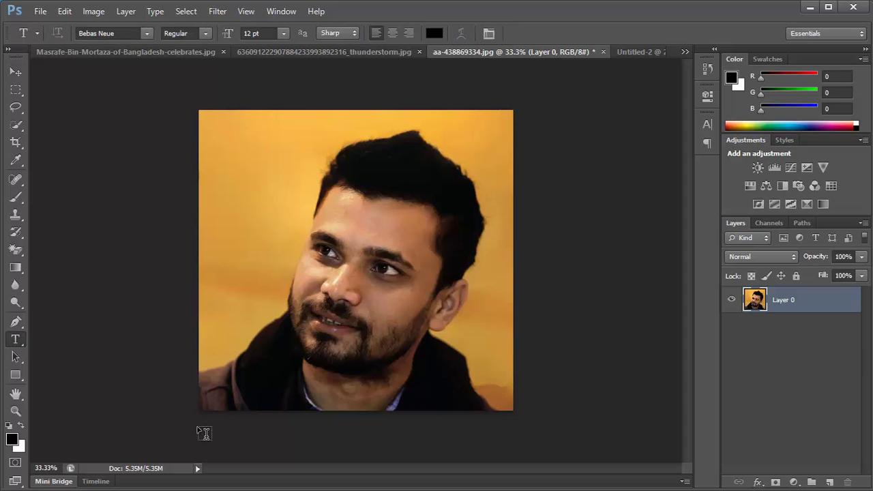
left_click(208, 356)
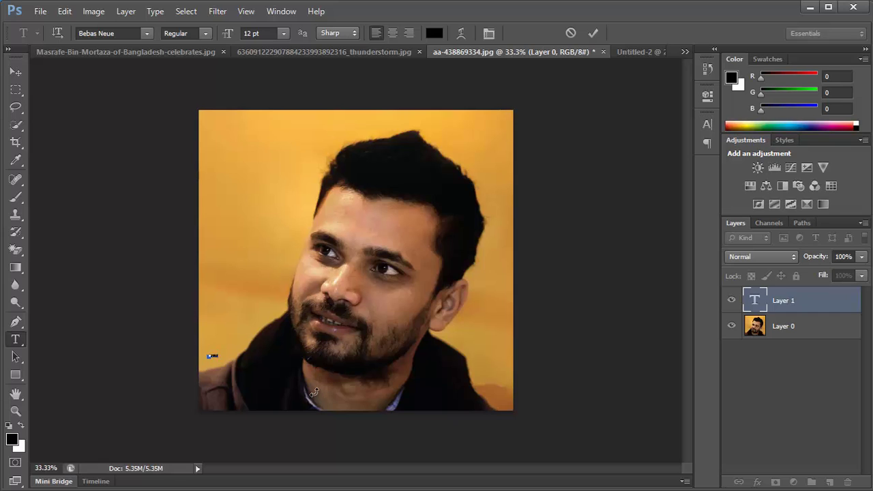
key("ctrl+t")
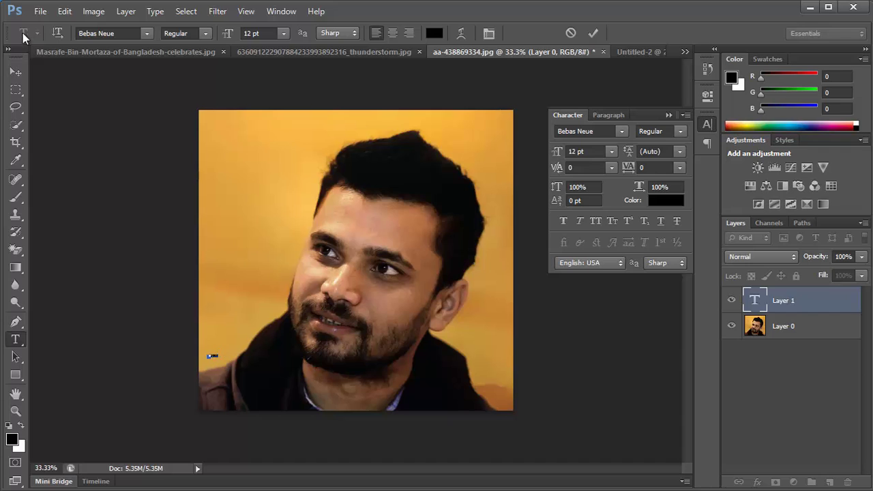
left_click(15, 70)
key("ctrl+t")
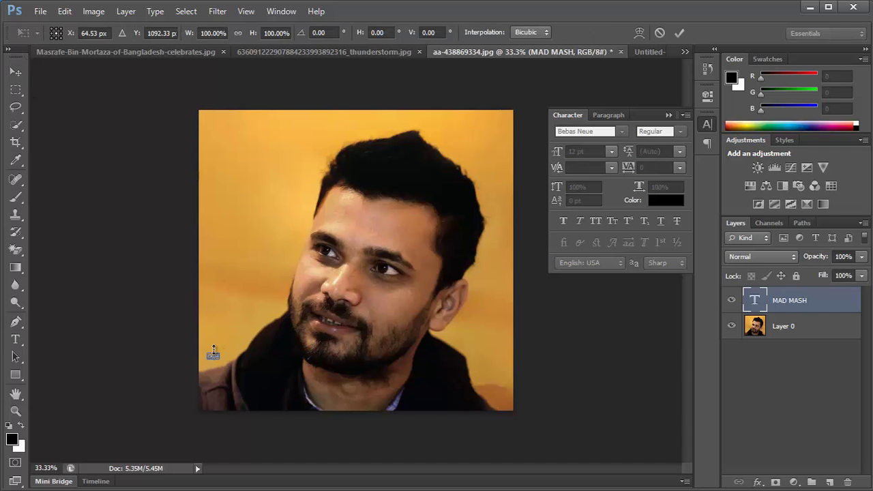
left_click_drag(214, 349, 508, 260)
key("Return")
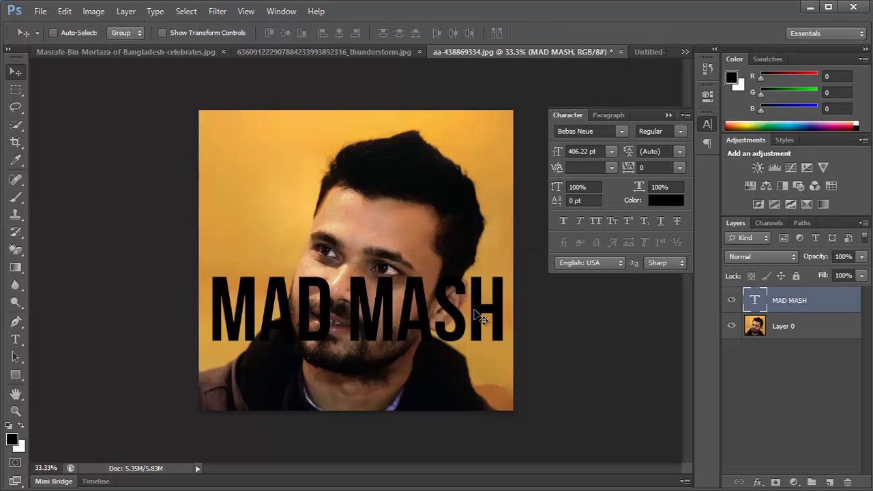
Set the canvas height to 20.556 inches, keeping the centre anchor.
left_click(805, 340)
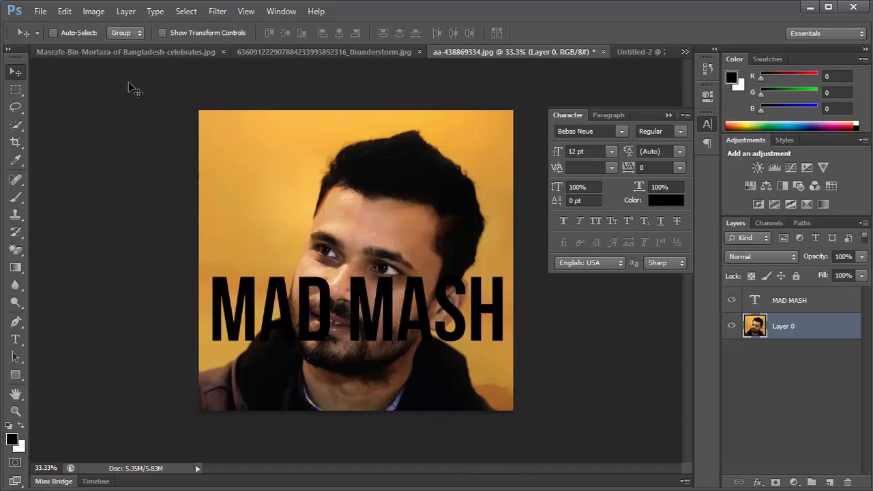
left_click(95, 16)
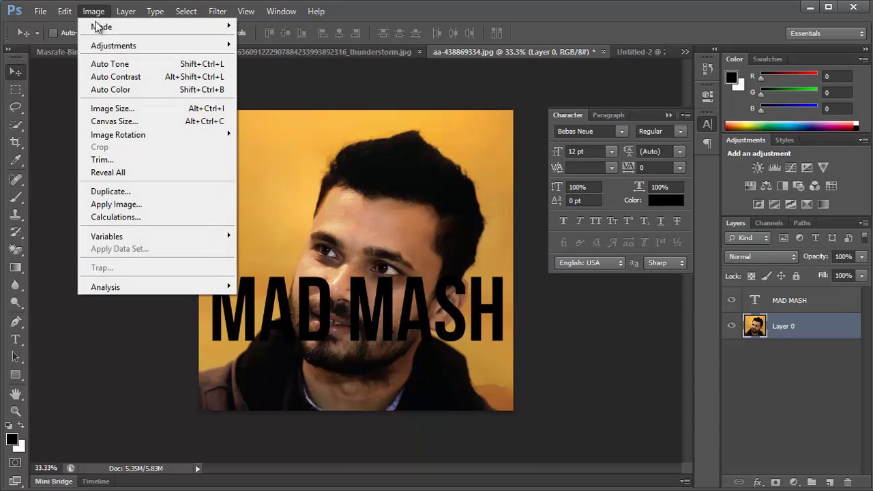
left_click(120, 127)
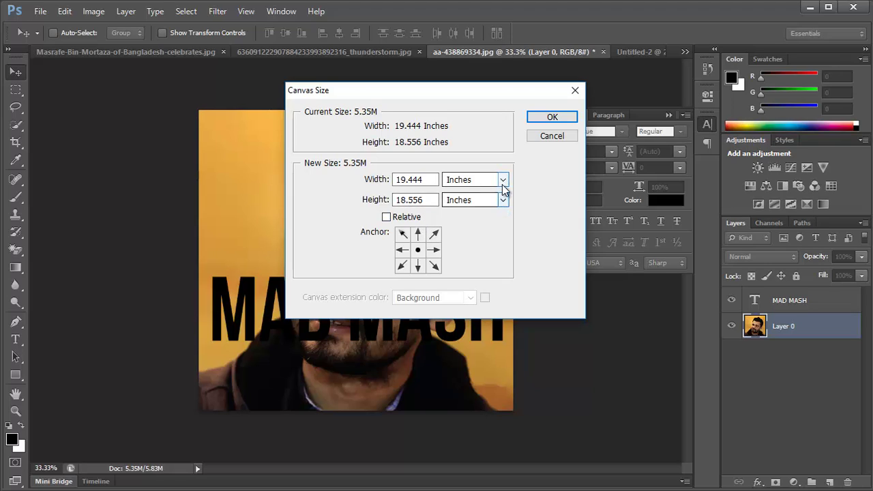
left_click_drag(407, 201, 398, 202)
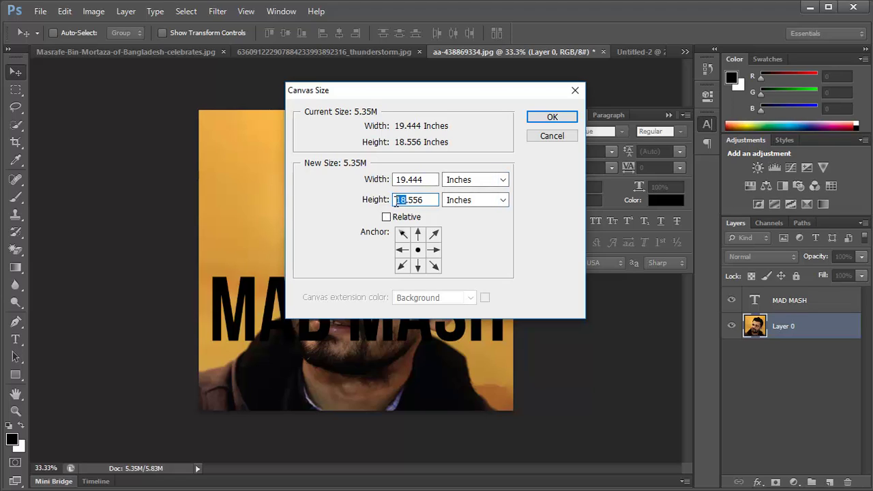
type("20")
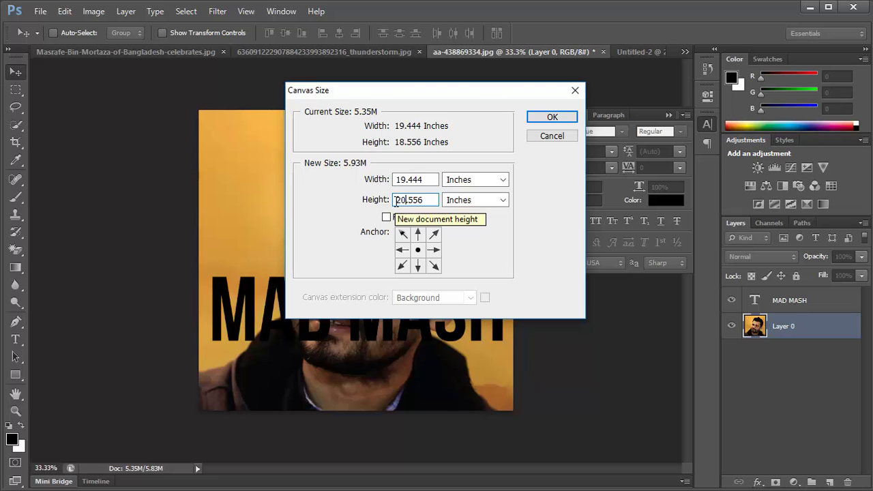
key("Return")
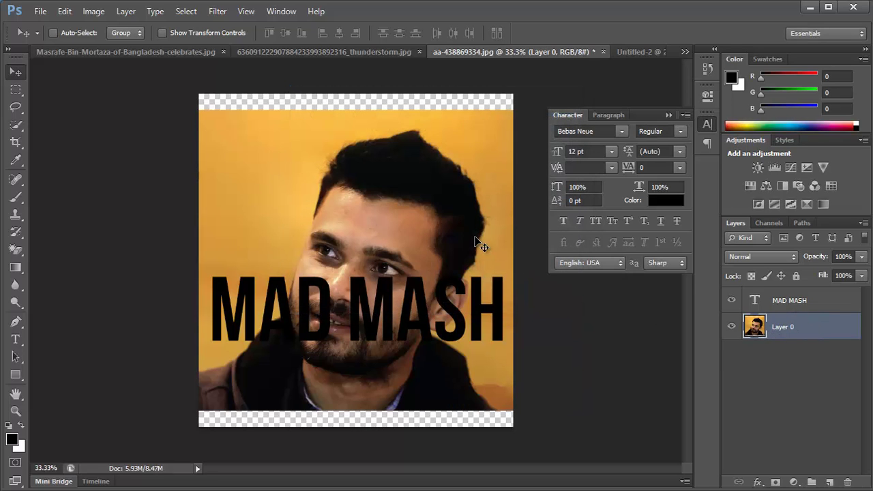
Move the portrait up to the canvas's top edge and the MAD MASH text down to its bottom edge.
left_click_drag(477, 244, 481, 203)
left_click_drag(468, 328, 468, 353)
left_click_drag(456, 299, 457, 300)
left_click_drag(439, 237, 438, 214)
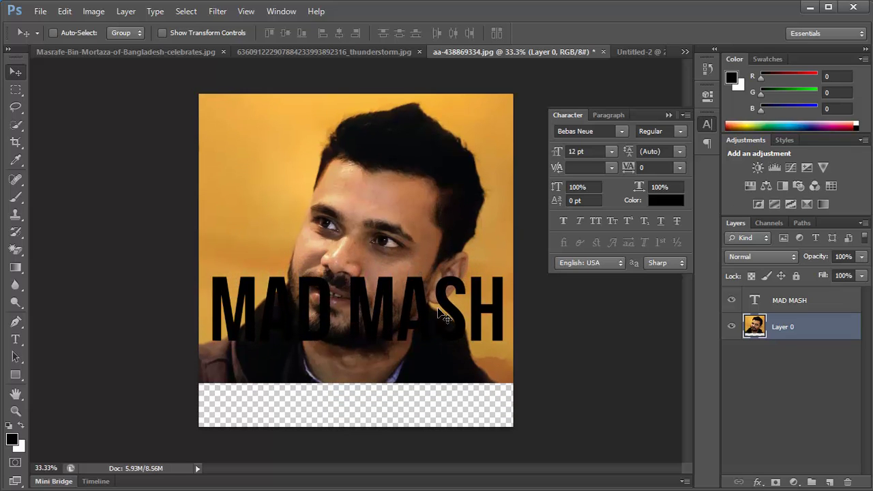
left_click(789, 306)
left_click_drag(493, 321, 489, 408)
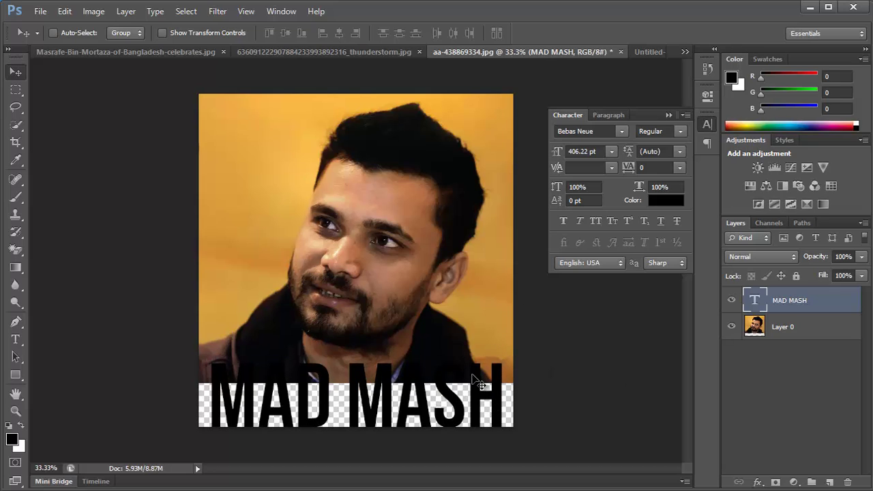
Apply a Threshold adjustment with level 73 to the portrait on Layer 0.
left_click(801, 333)
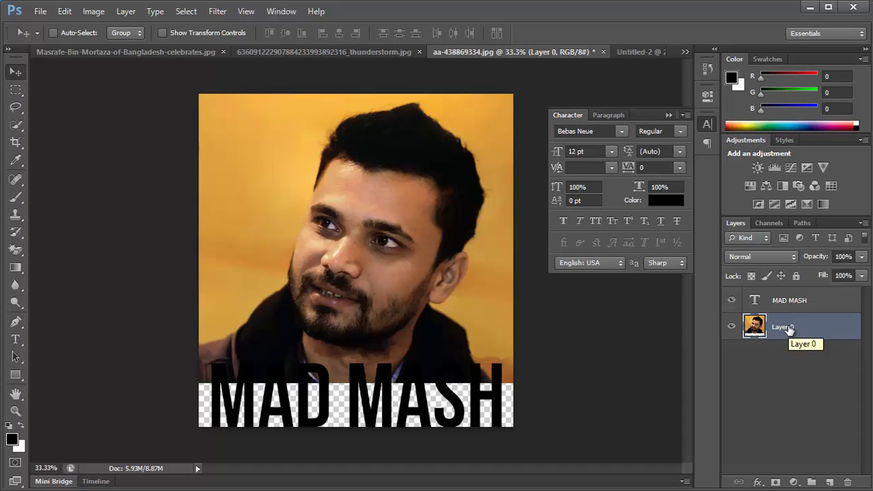
double_click(784, 327)
left_click(752, 343)
left_click(764, 326)
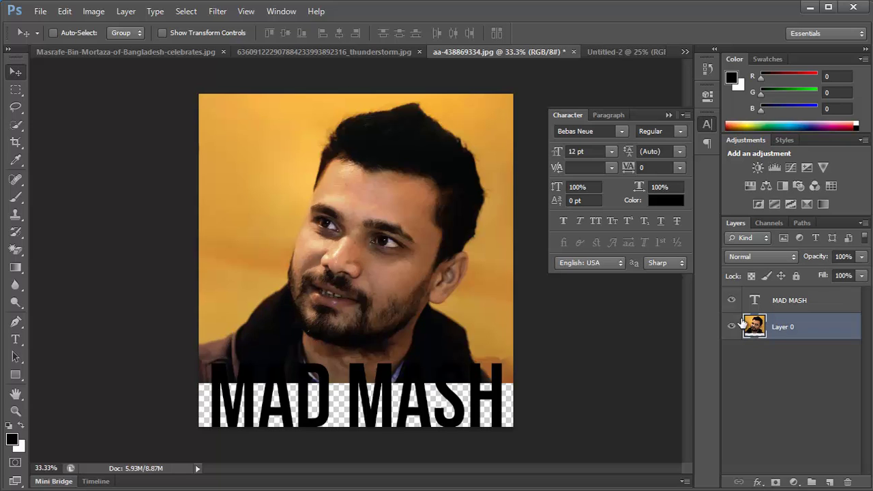
left_click(92, 13)
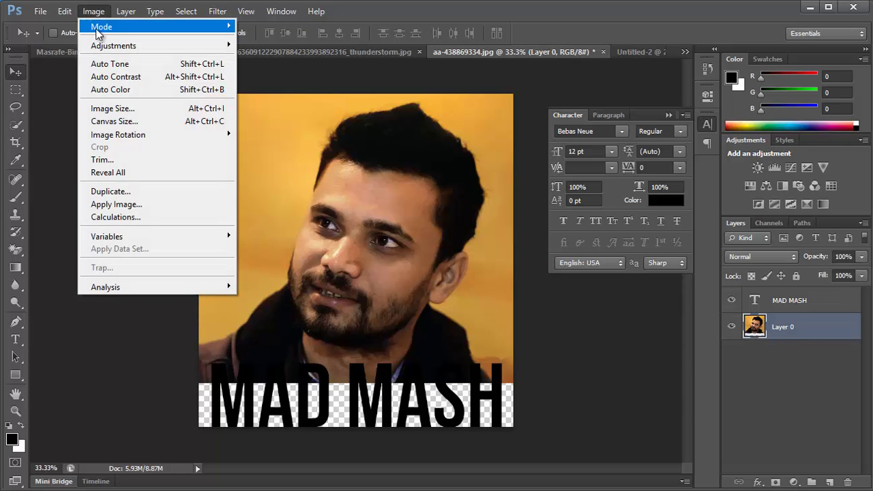
mouse_move(100, 45)
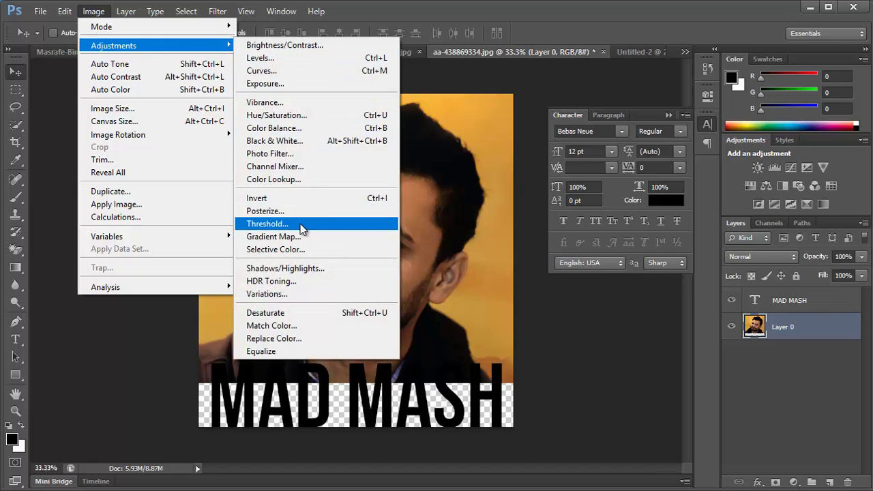
left_click(436, 6)
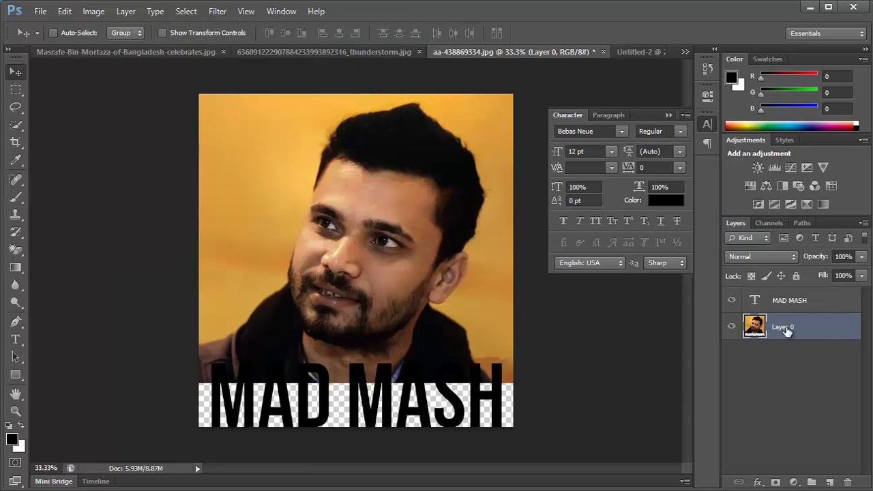
left_click(96, 12)
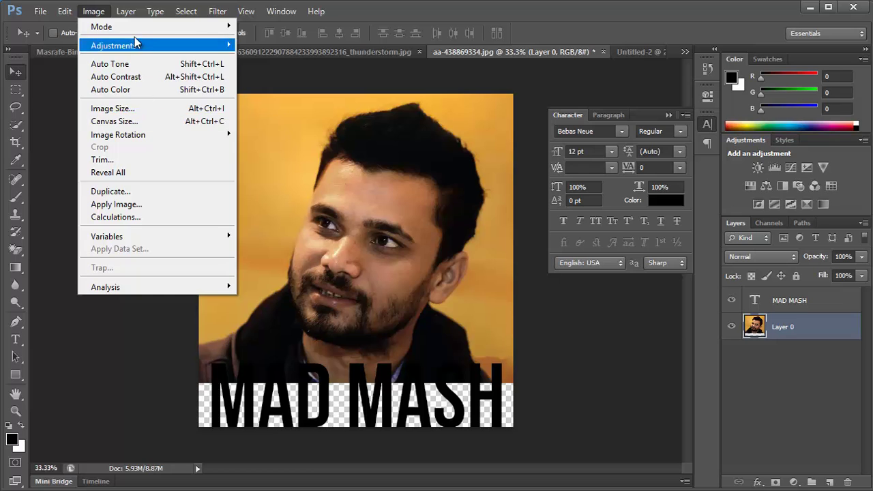
mouse_move(112, 46)
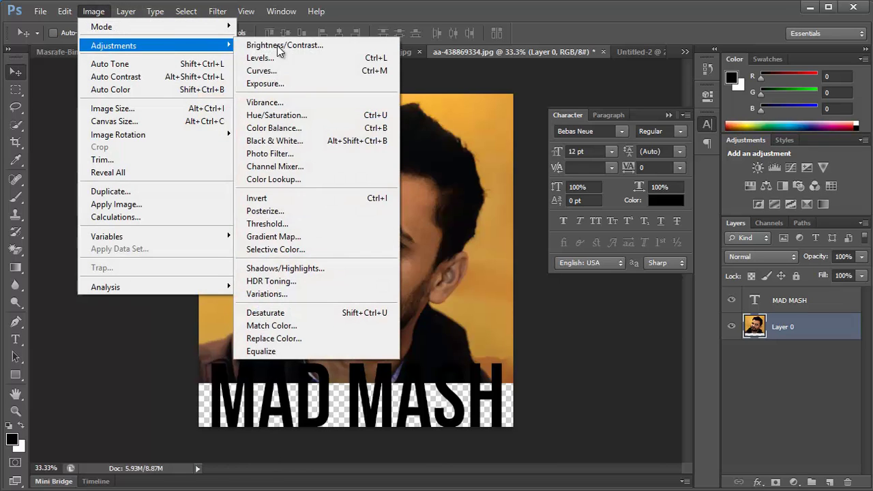
left_click(296, 223)
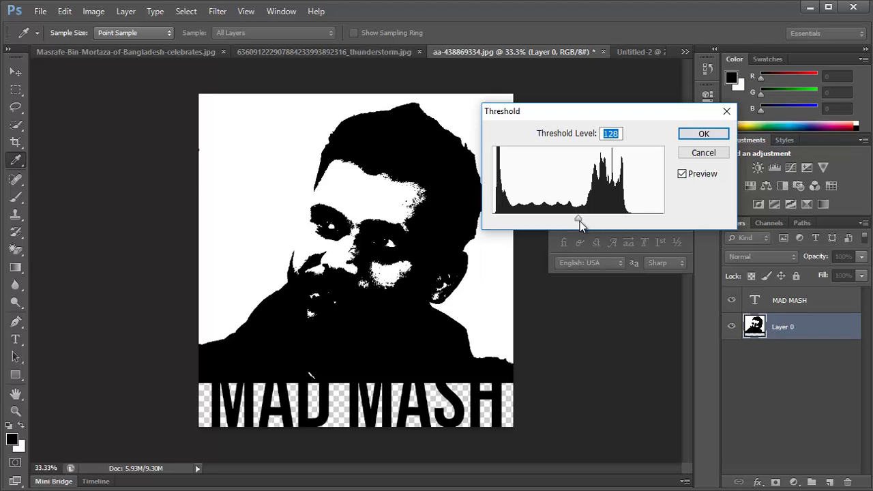
left_click_drag(578, 221, 541, 217)
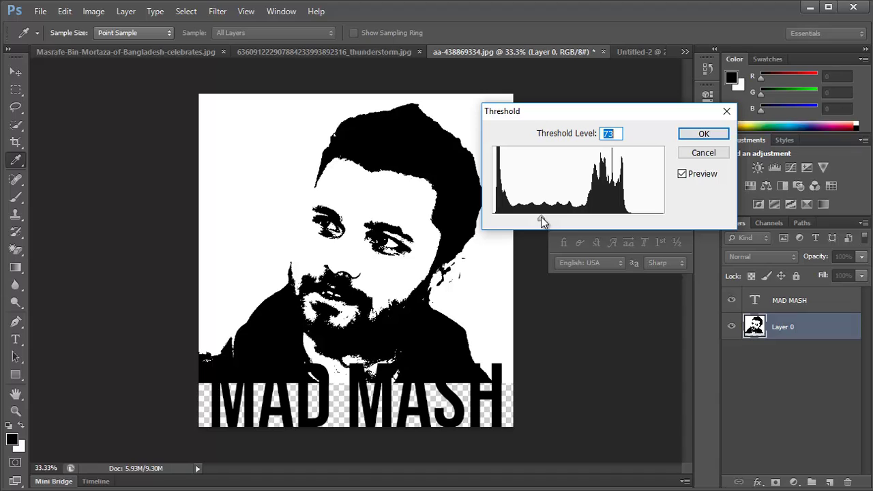
left_click(705, 135)
key("v")
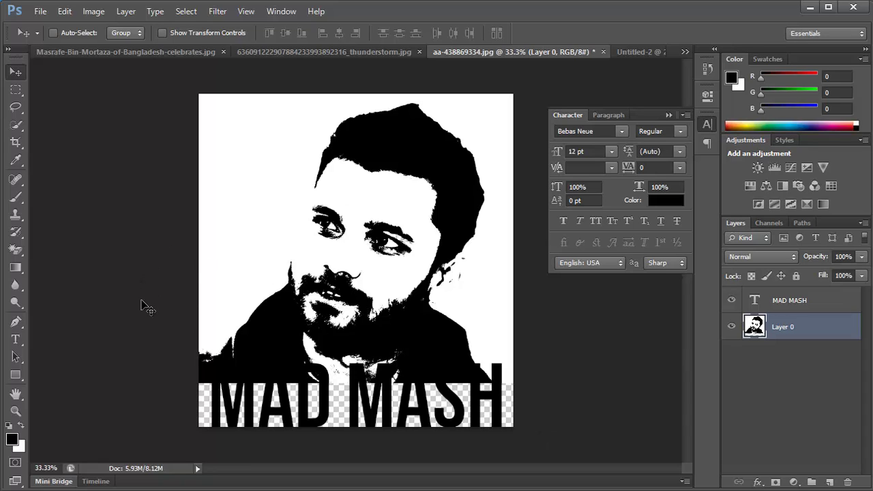
Erase the connected white background and face area of the portrait with the Magic Eraser.
left_click(22, 251)
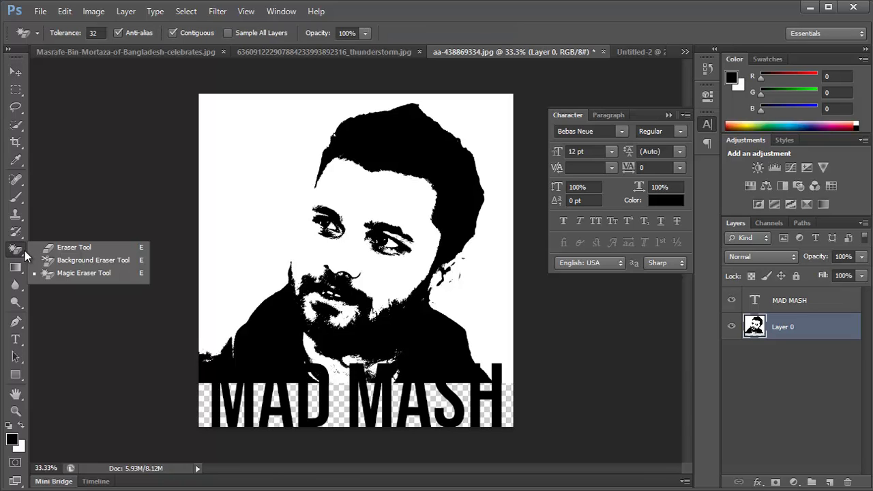
left_click(103, 275)
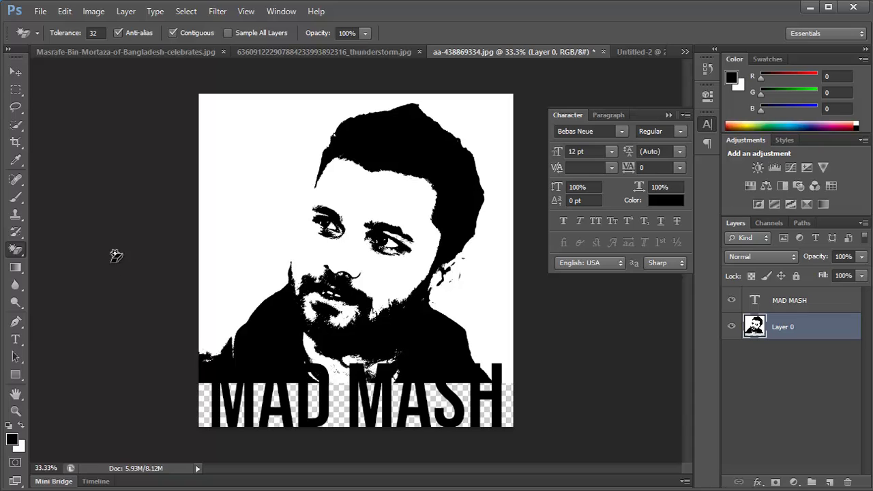
left_click(14, 251)
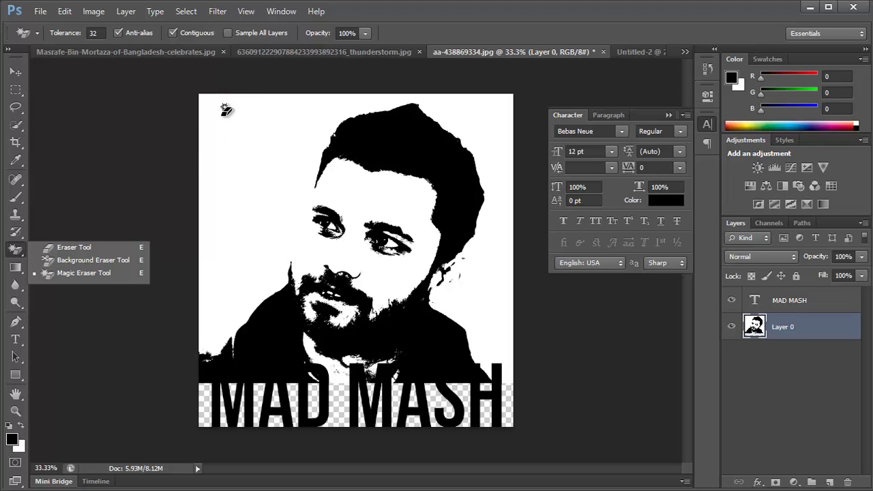
left_click(231, 166)
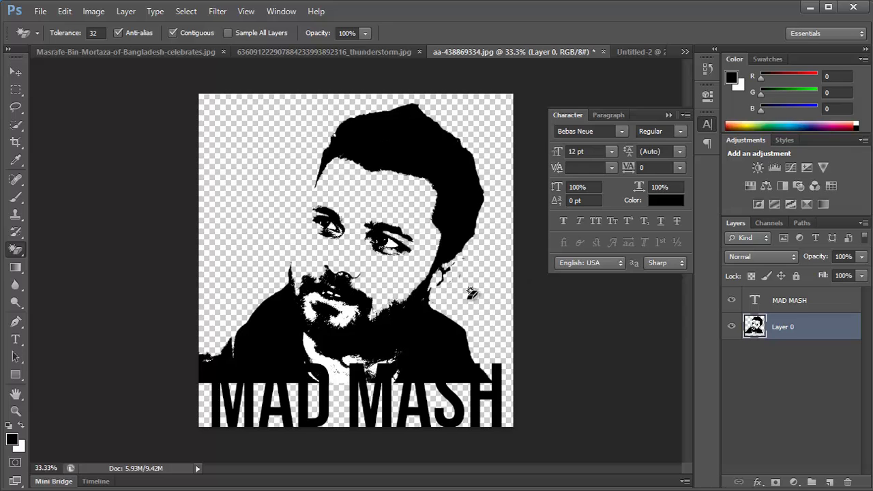
Erase the white patches in the chin beard and in the white and lower lid of the left-hand eye with the Magic Eraser.
scroll(346, 320, "up", 3)
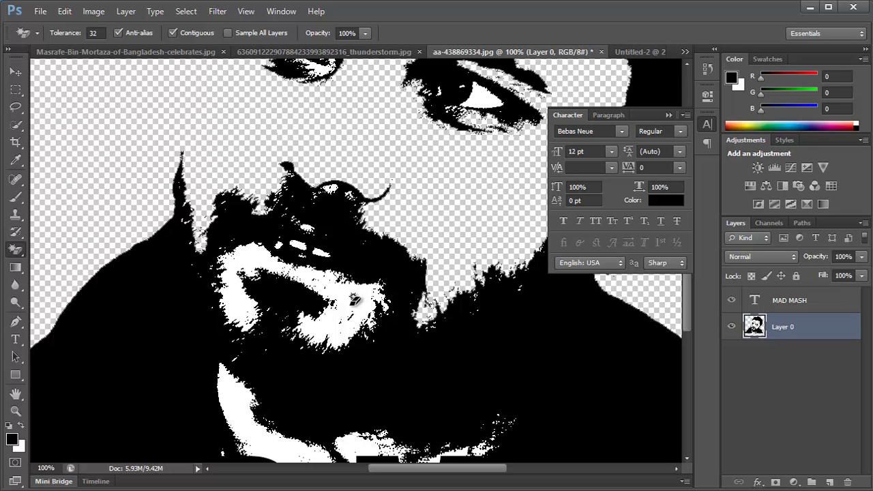
left_click(349, 308)
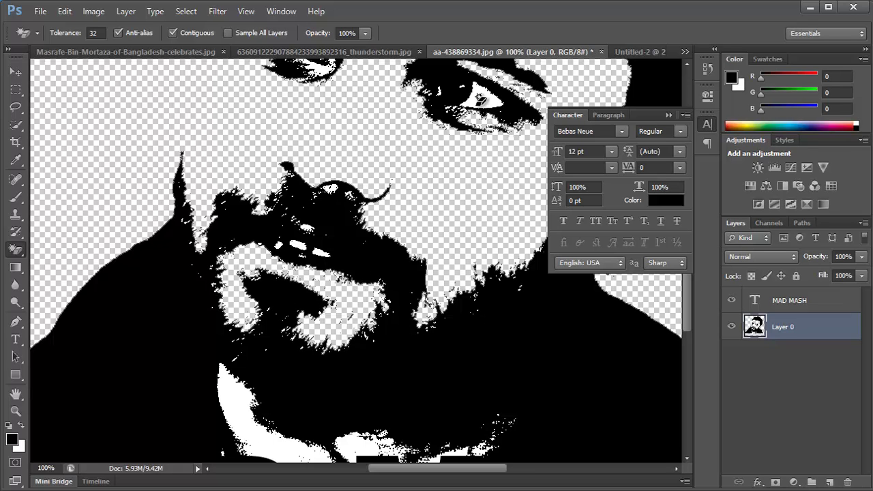
left_click_drag(440, 149, 417, 253)
scroll(286, 116, "up", 2)
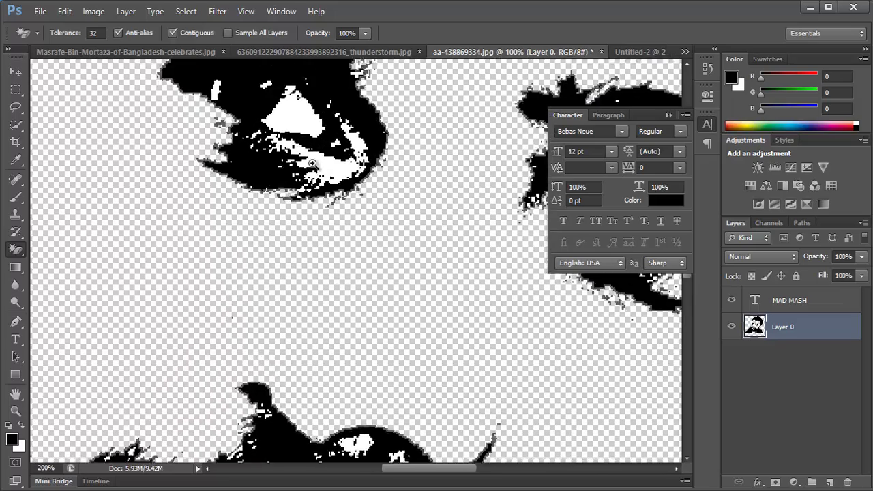
scroll(299, 87, "up", 3)
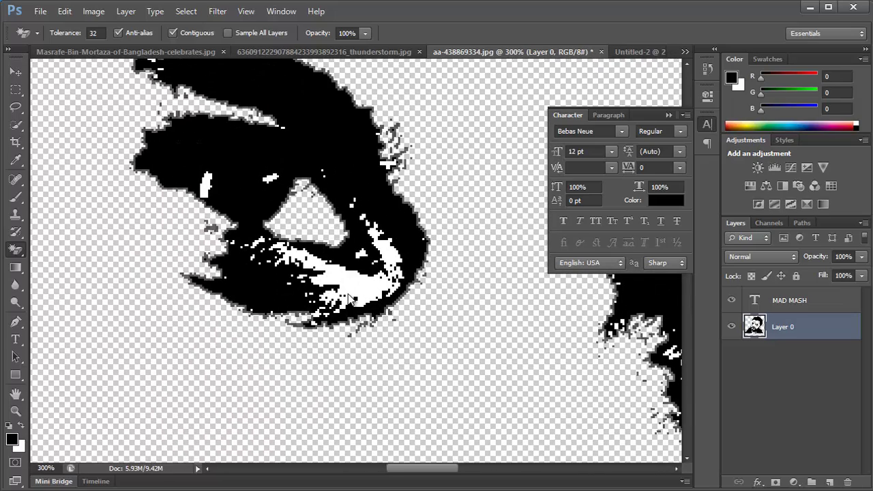
scroll(363, 254, "up", 2)
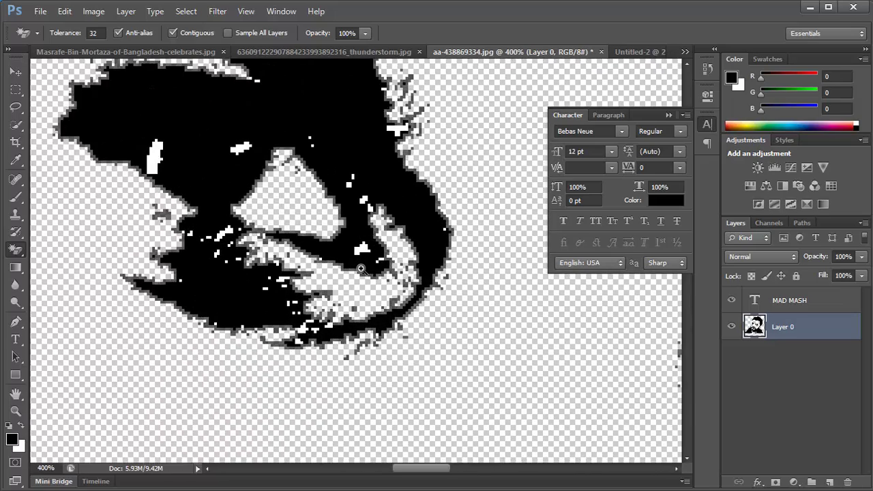
left_click(363, 240)
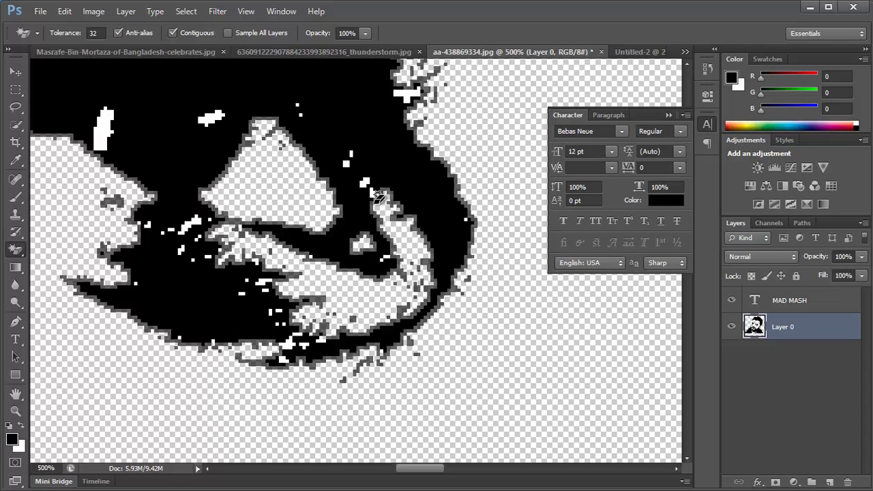
Erase the two small white highlights in the dark area of the left-hand eye.
left_click(219, 115)
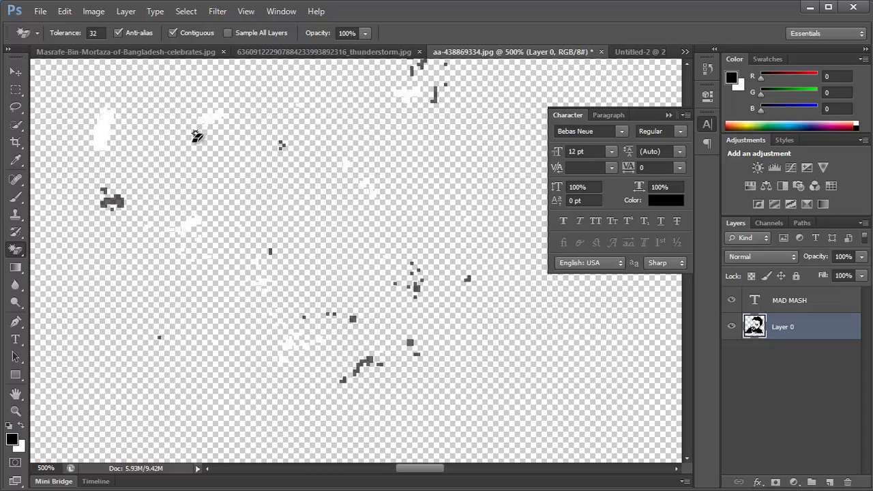
key("ctrl+z")
left_click(105, 130)
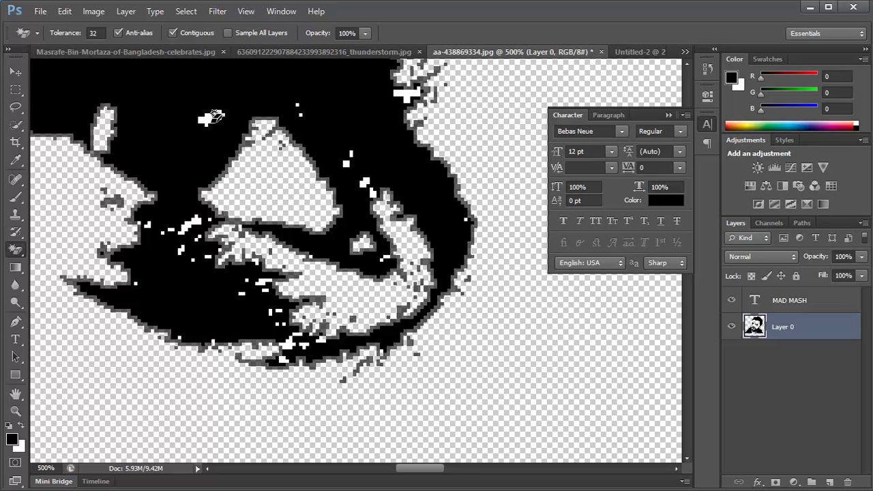
scroll(438, 265, "down", 1)
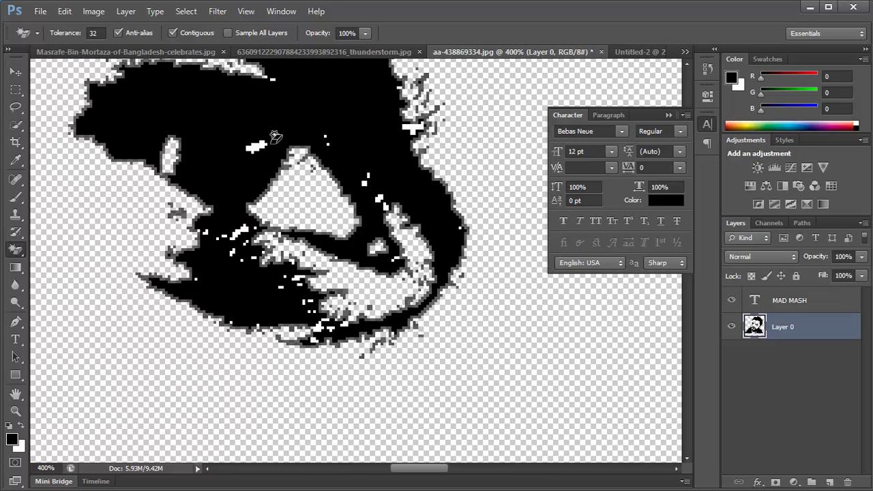
scroll(273, 139, "up", 1)
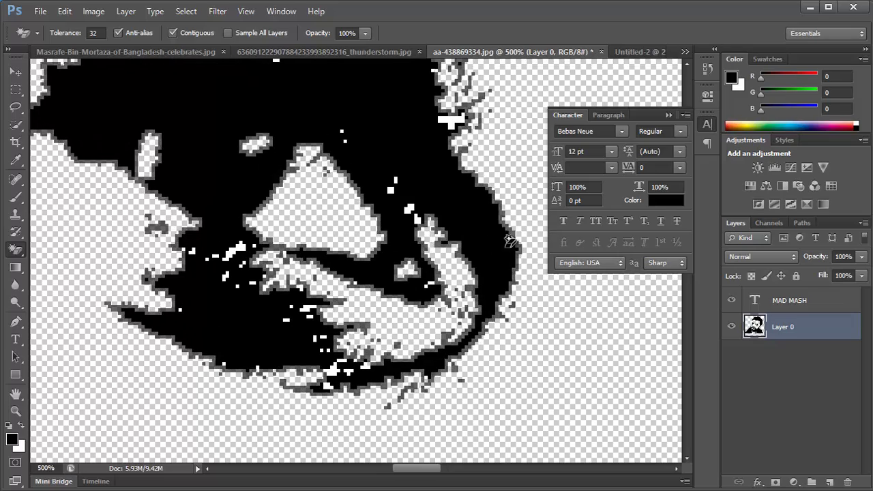
Erase the white highlights inside the dark area of the right-hand eye.
scroll(555, 283, "down", 2)
left_click_drag(601, 335, 374, 227)
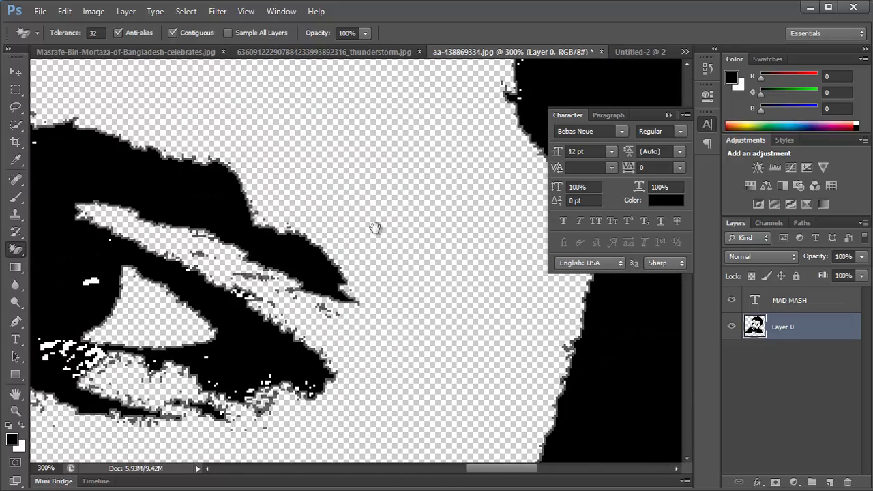
left_click_drag(124, 314, 437, 270)
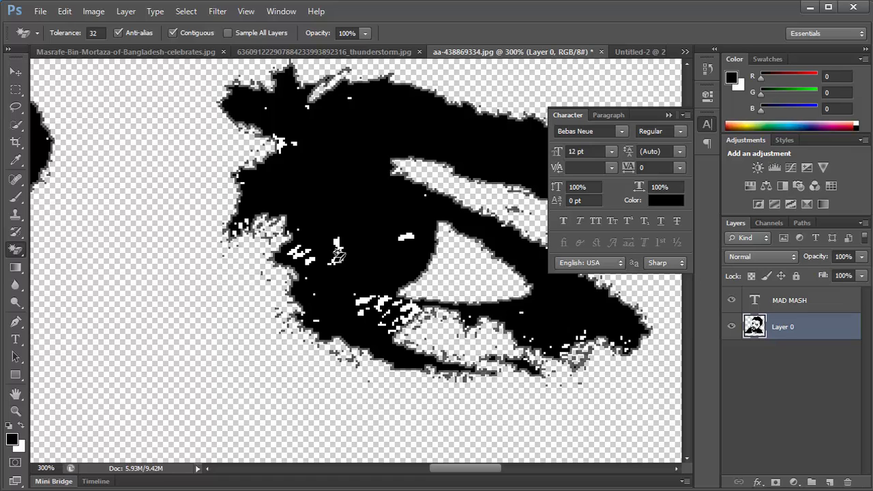
left_click(337, 254)
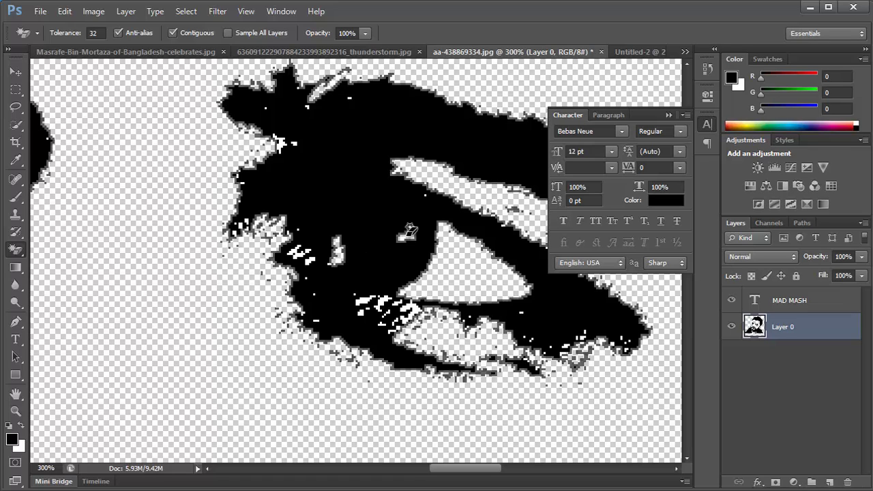
scroll(337, 251, "down", 1)
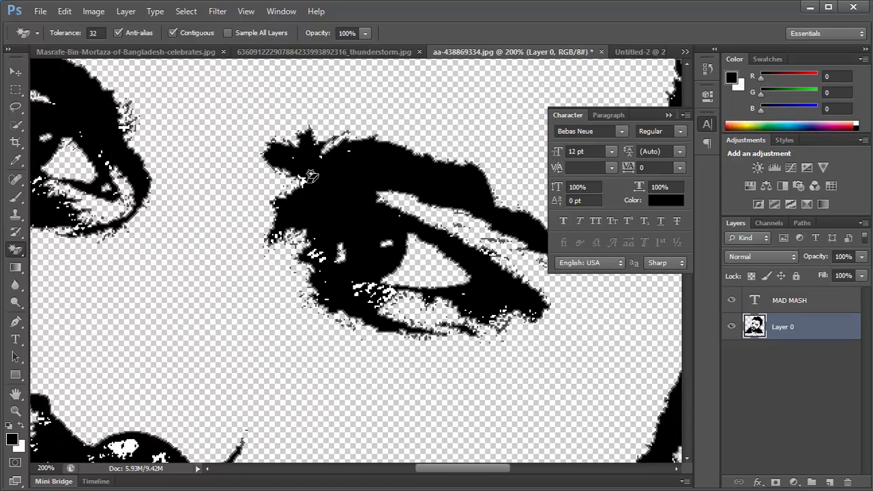
scroll(339, 253, "down", 1)
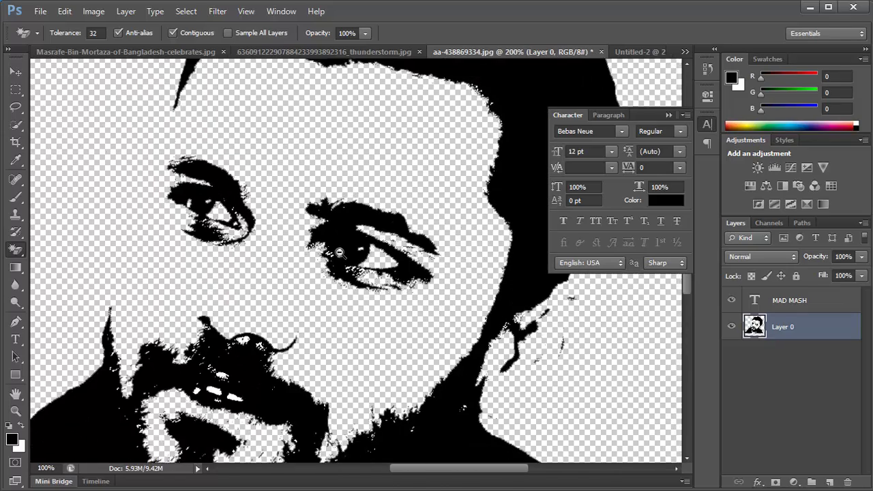
Erase the white highlights on the nose tip and lips, undoing any erasure that removes the black areas.
scroll(339, 252, "down", 1)
scroll(322, 279, "down", 2)
scroll(313, 276, "up", 2)
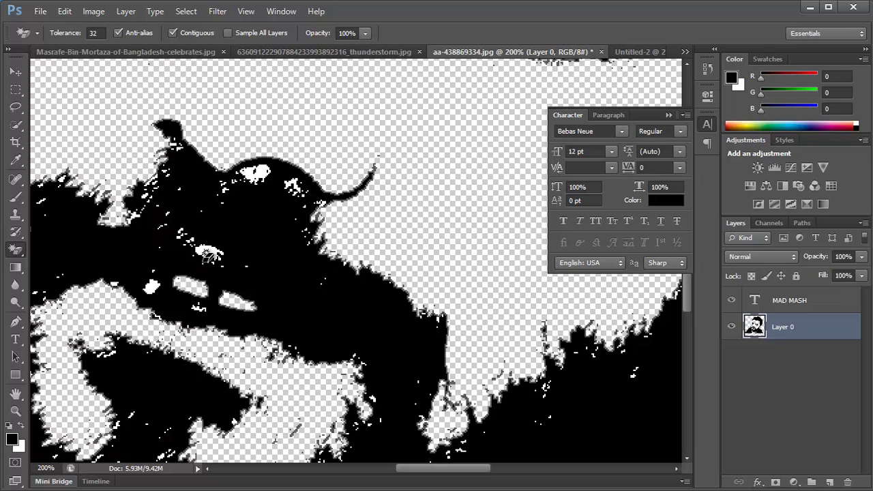
left_click(269, 167)
left_click(295, 190)
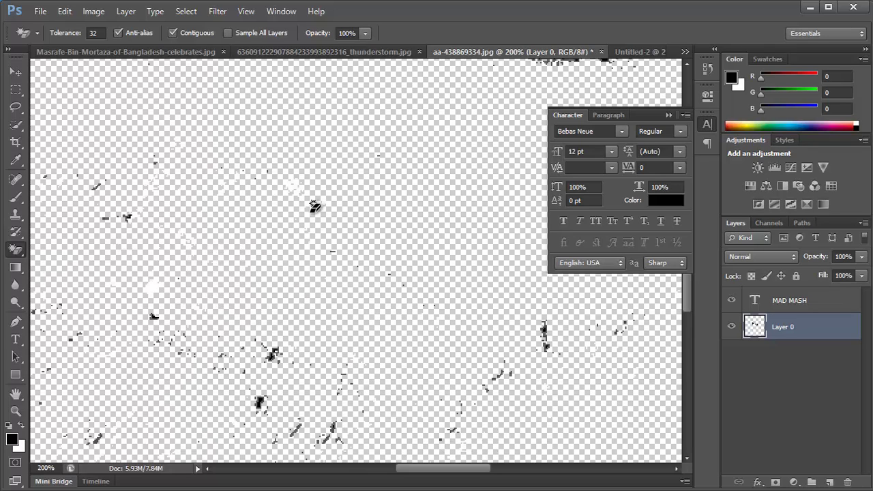
key("ctrl+z")
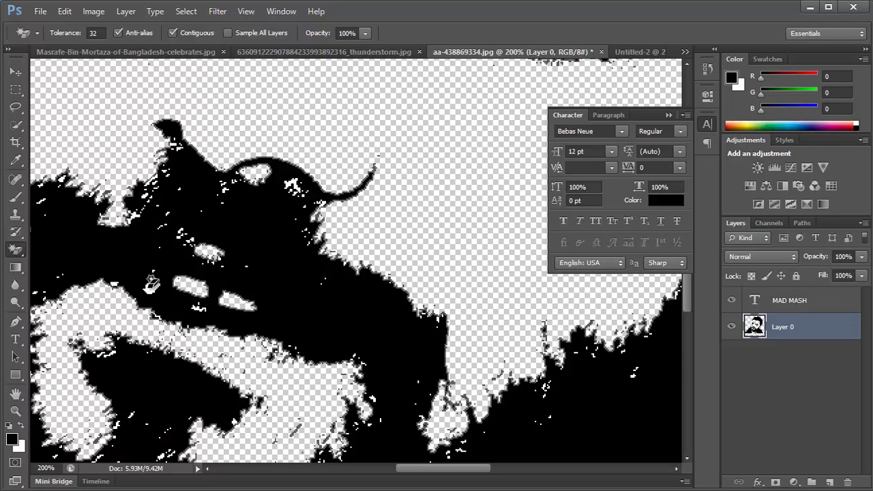
Erase the remaining white patches at the lips' edge and in the neck and collar area of the portrait.
left_click_drag(220, 299, 306, 116)
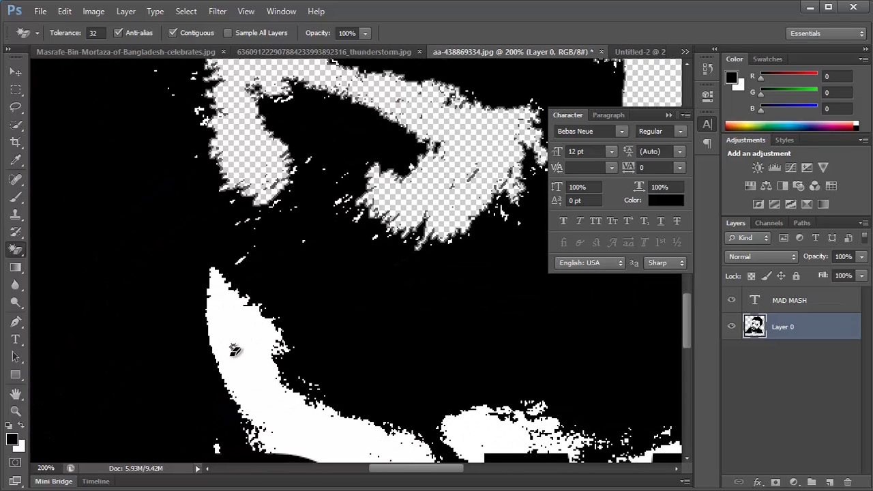
left_click(234, 349)
key("ctrl+minus")
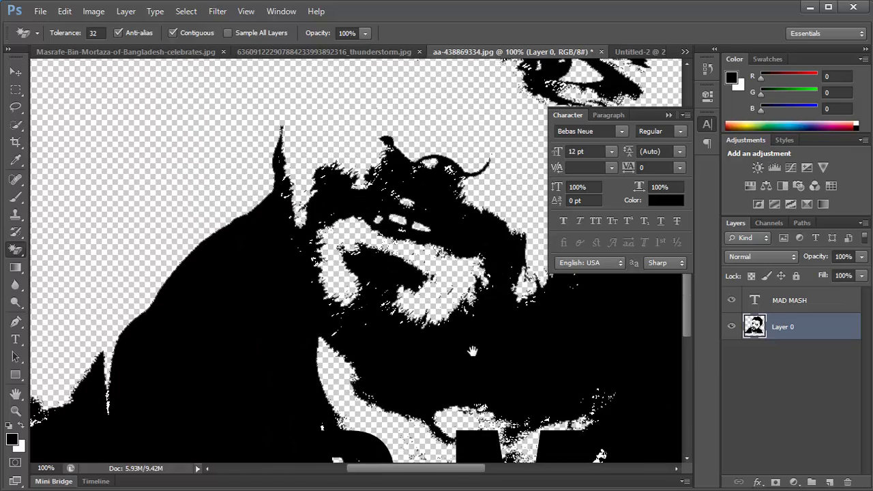
left_click_drag(472, 351, 457, 288)
left_click(393, 285, "alt")
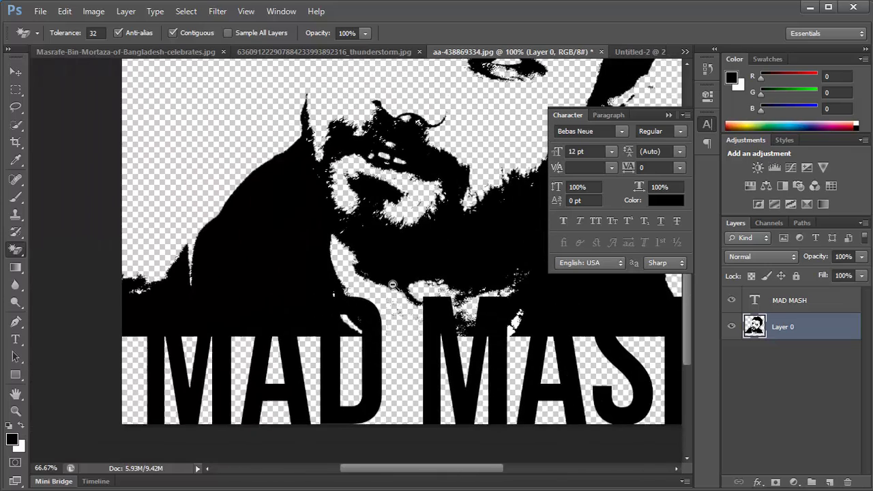
left_click(393, 284, "alt")
left_click(393, 285, "alt")
Scale the Layer 0 portrait down proportionally about its centre and shift it slightly down the canvas.
key("v")
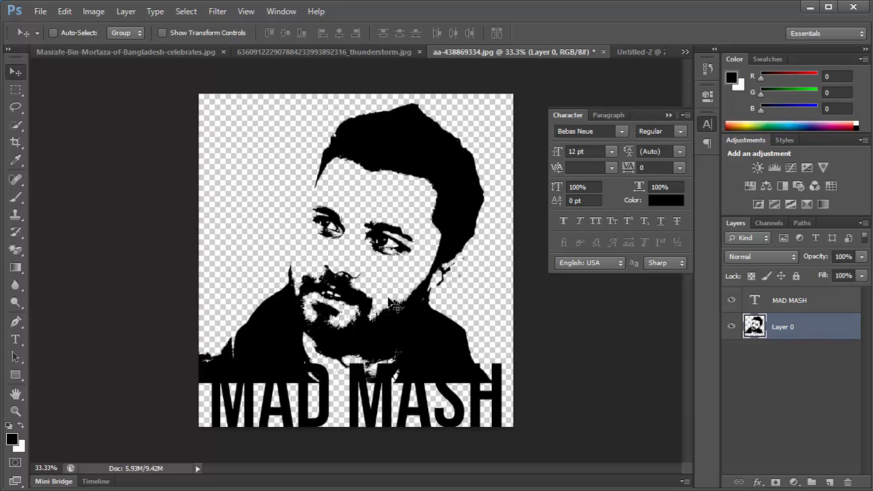
key("ctrl+t")
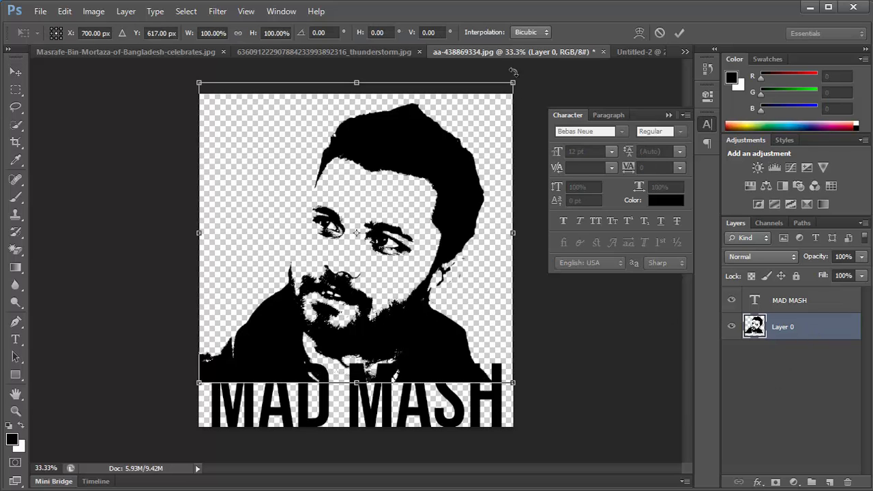
left_click_drag(513, 77, 505, 101)
key("Return")
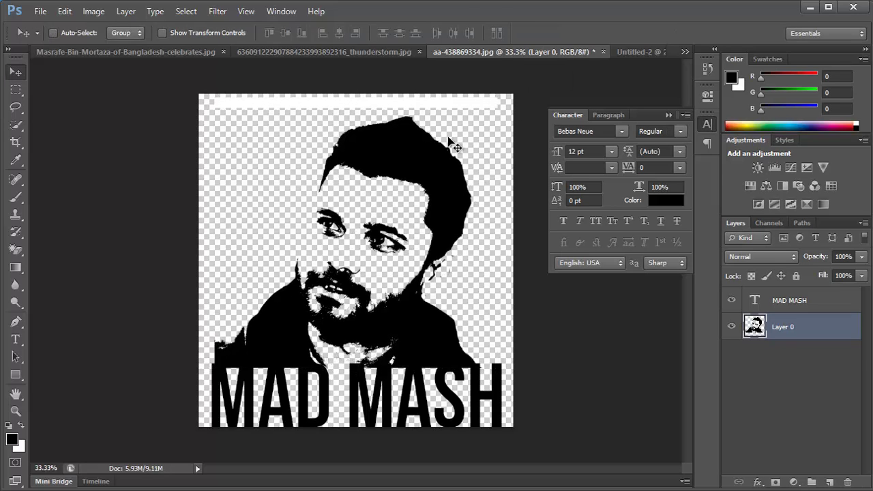
left_click_drag(423, 184, 424, 196)
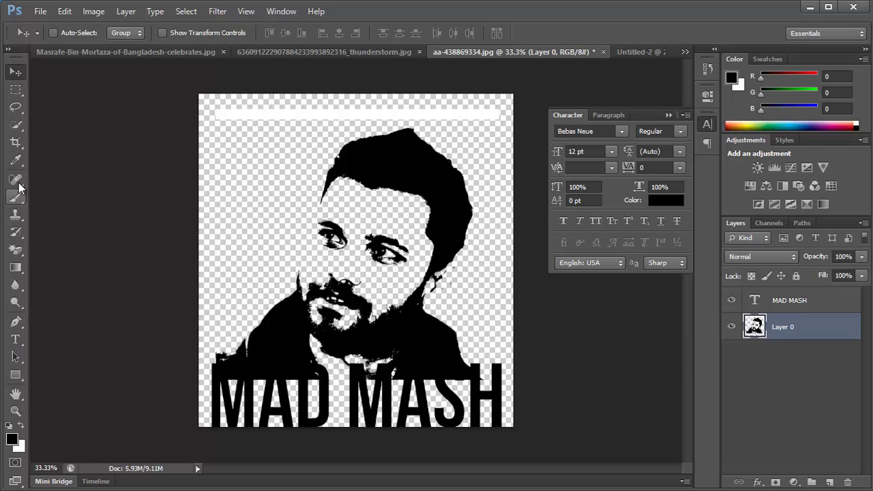
Erase the white strip above the head with the Magic Eraser and move the portrait up to sit just above the MAD MASH text.
left_click(17, 250)
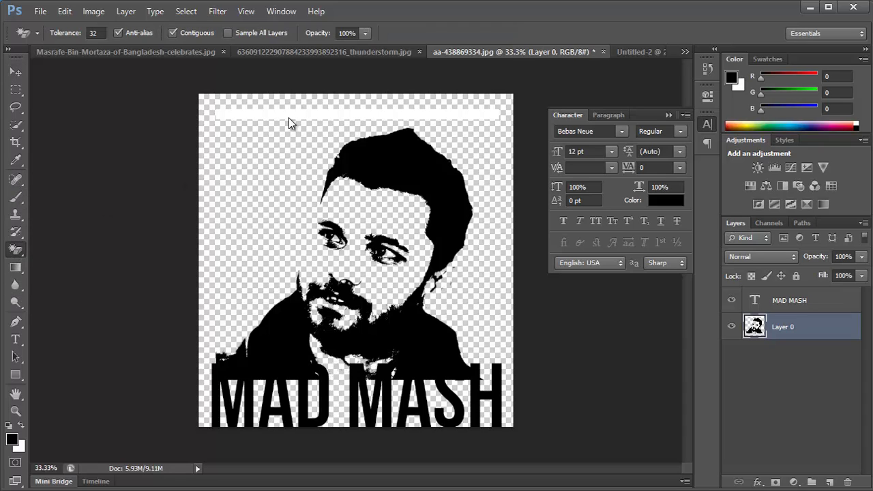
left_click(290, 116)
left_click(15, 71)
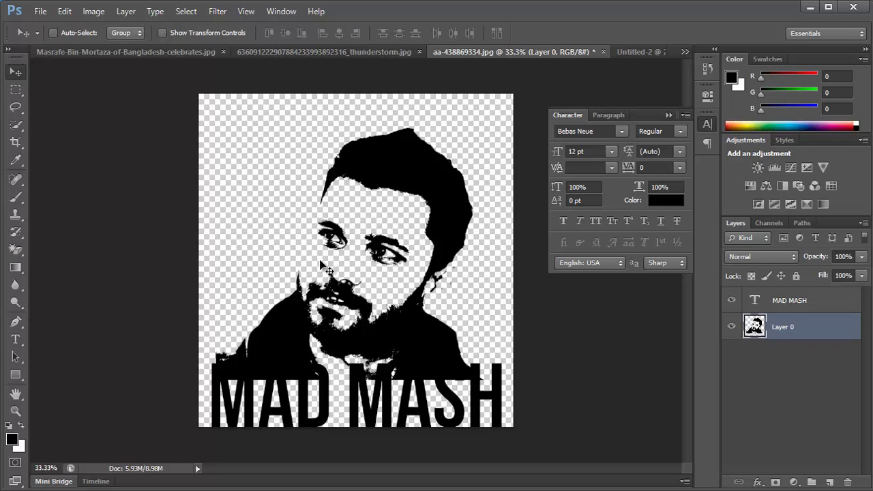
mouse_move(353, 275)
left_mouse_down()
mouse_move(352, 249)
mouse_move(352, 263)
left_mouse_up()
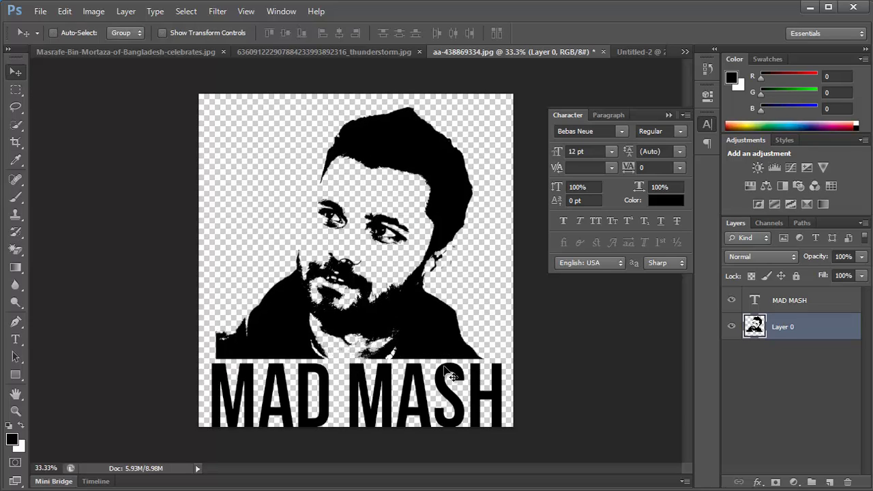
Scale the MAD MASH text down to about 92% so both its edges line up with the portrait's width.
left_click(822, 305)
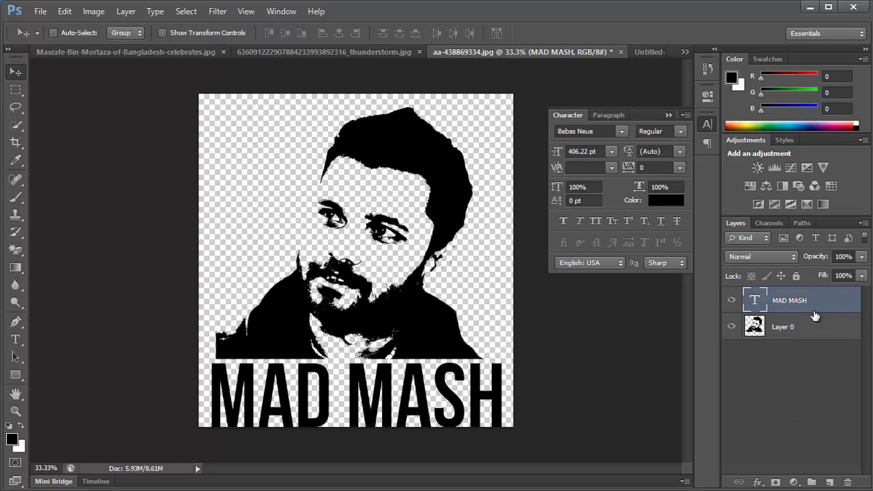
key("ctrl+t")
left_click_drag(505, 442, 485, 436)
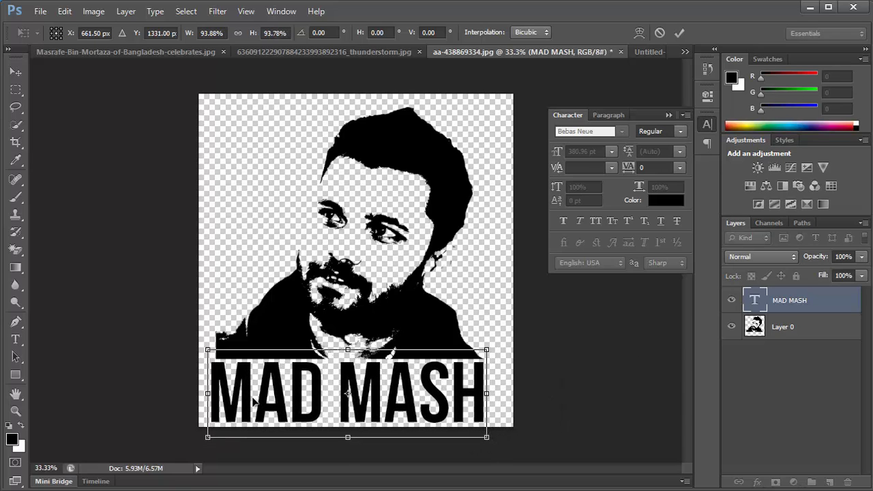
left_click_drag(207, 440, 212, 439)
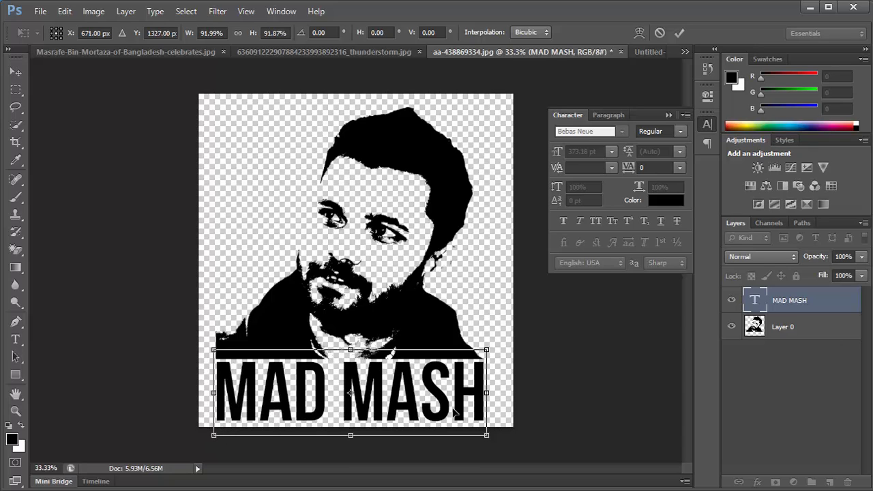
key("Return")
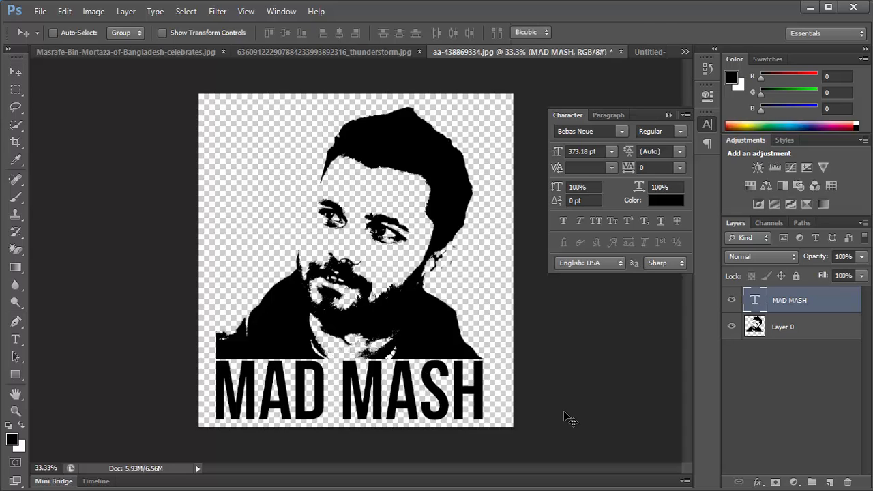
key("ctrl+t")
key("Return")
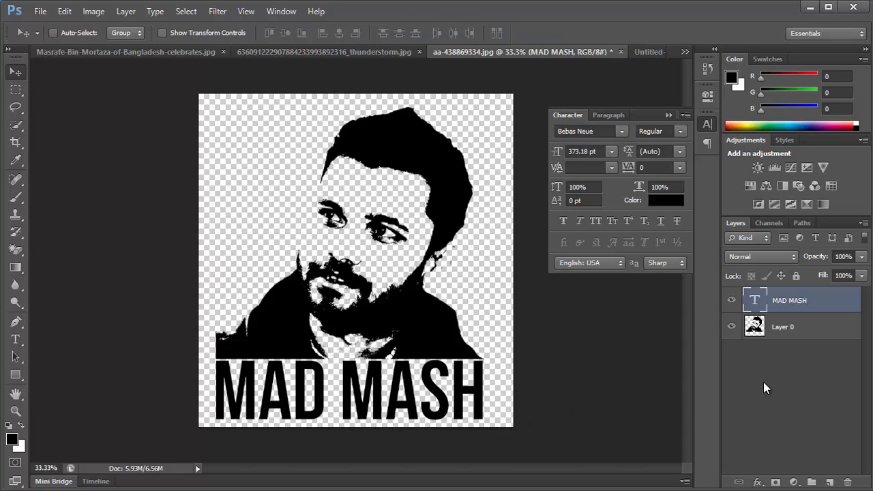
Move the MAD MASH and Layer 0 layers together slightly right to centre them on the canvas, and deselect both layers.
left_click(798, 328, "shift")
key("ctrl+t")
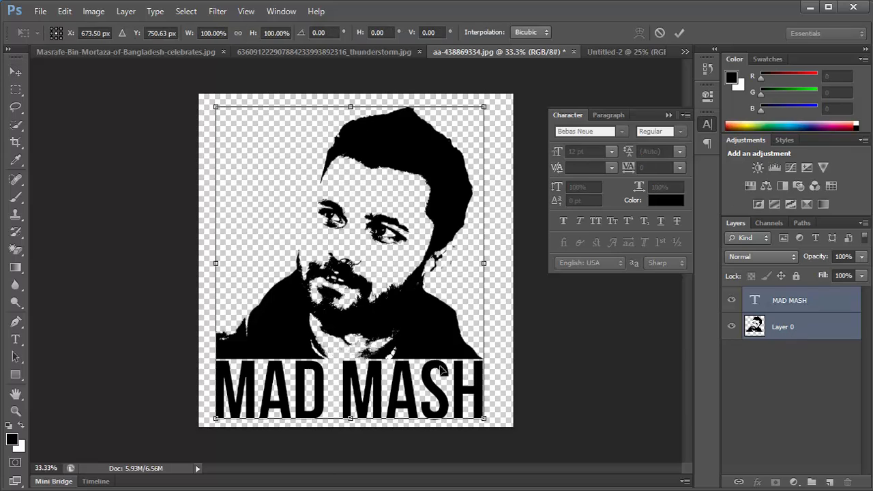
left_click_drag(456, 372, 461, 372)
key("Return")
left_click(816, 459)
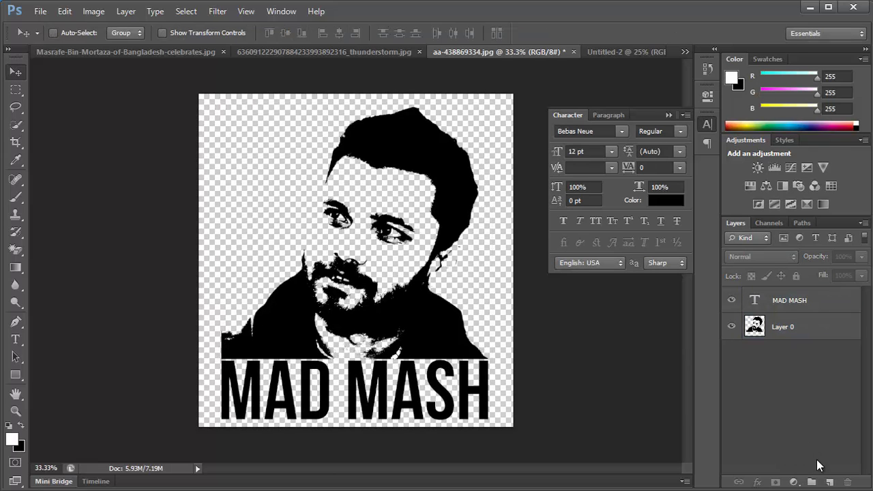
Add a new layer beneath the Layer 0 portrait and fill it with white as the background.
left_click(828, 482)
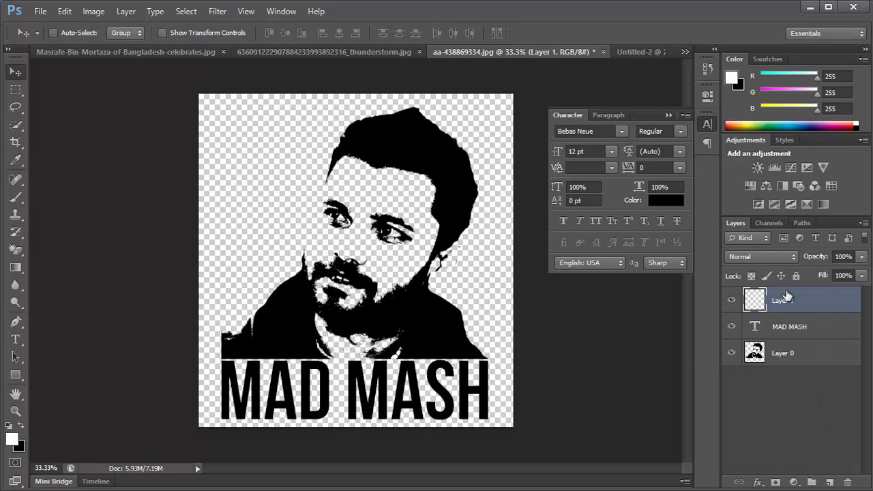
left_click_drag(799, 357, 806, 400)
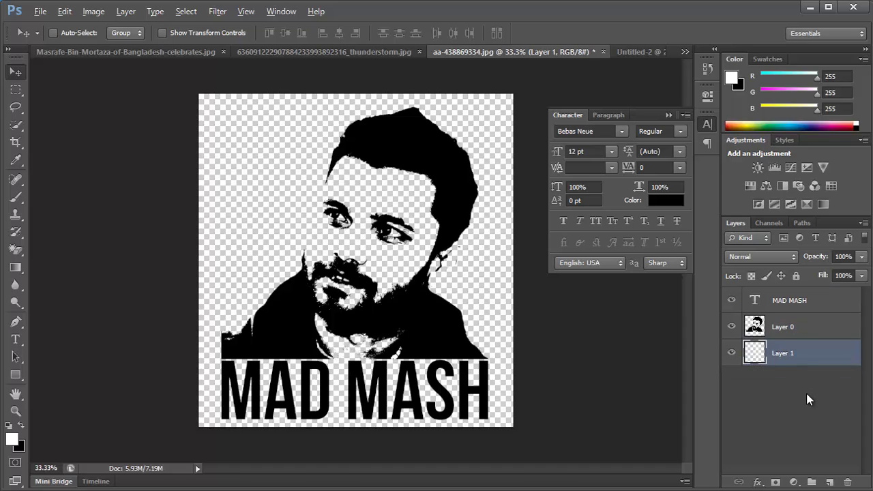
key("alt+BackSpace")
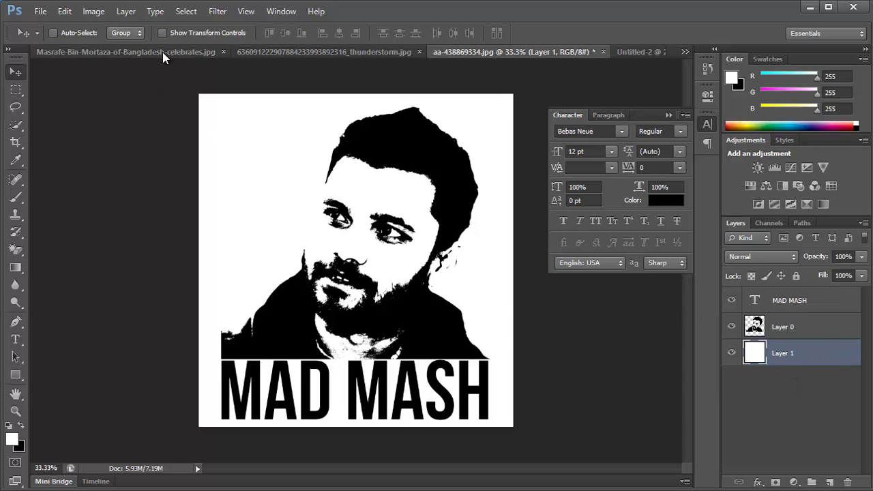
Copy the thunderstorm photo into the portrait document as the topmost layer and move it down to overlap the MAD MASH text.
left_click(285, 51)
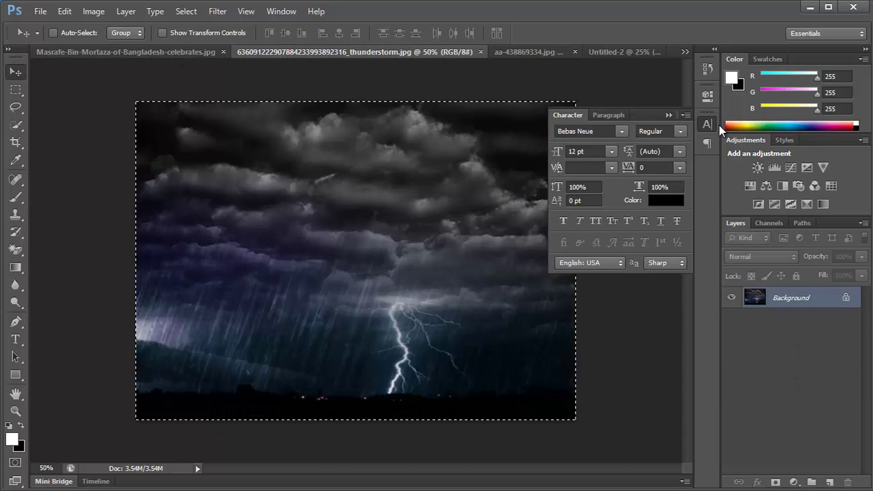
left_click(668, 116)
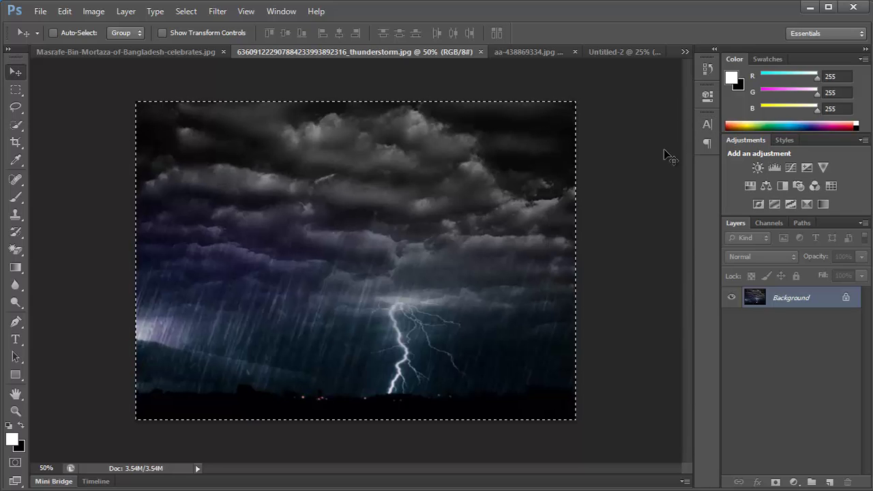
left_click(524, 50)
key("ctrl+v")
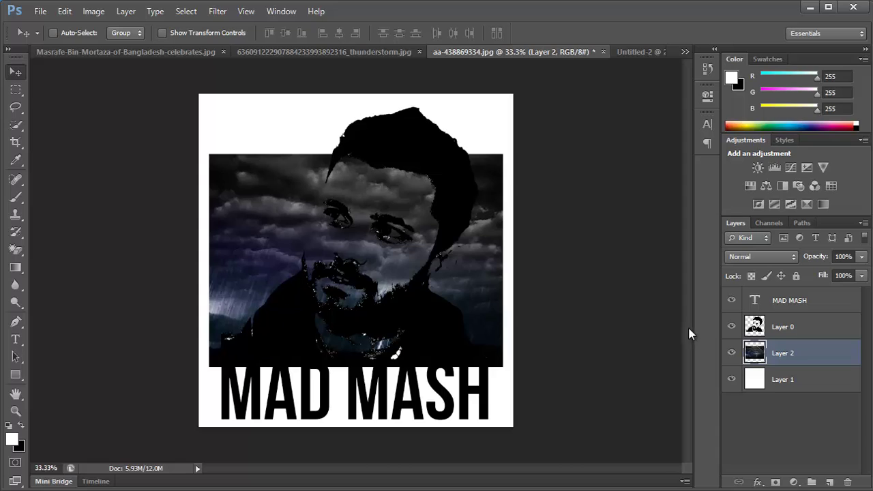
left_click_drag(807, 351, 795, 300)
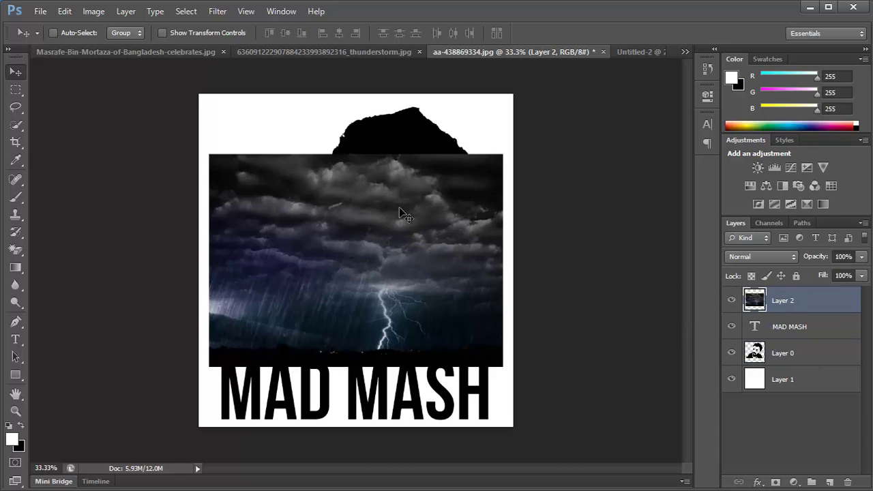
left_click_drag(469, 293, 470, 335)
Hide the thunderstorm layer and merge the MAD MASH text with the Layer 0 portrait into a single layer, keeping its position.
left_click(732, 302)
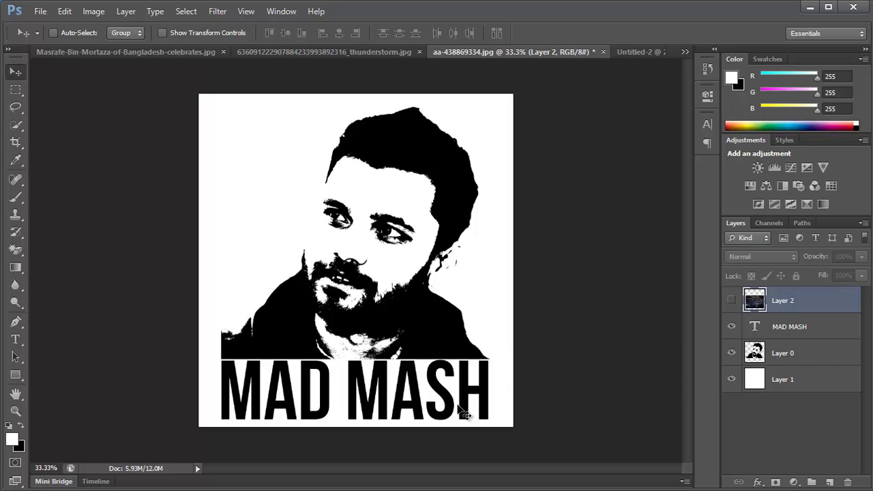
left_click(788, 332)
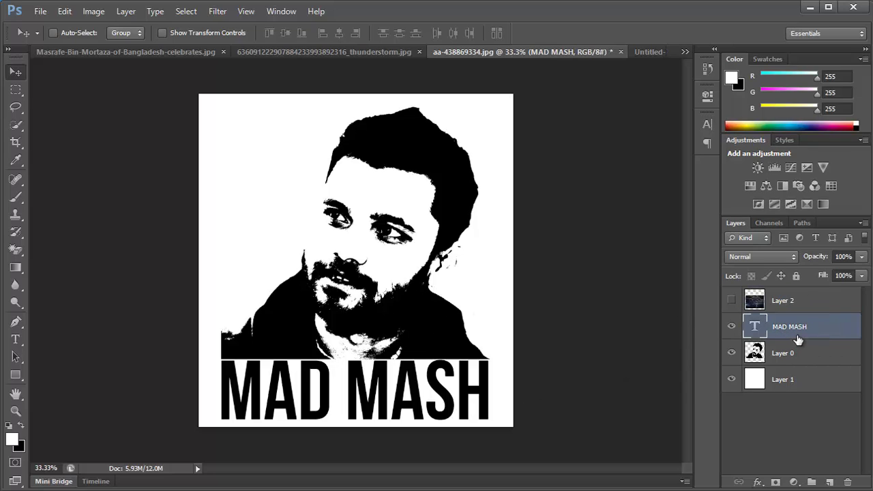
left_click(798, 353, "shift")
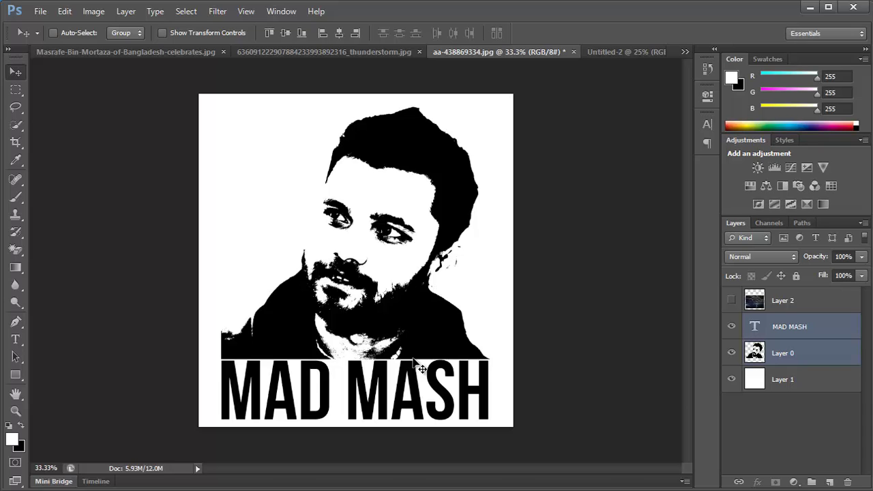
right_click(789, 332)
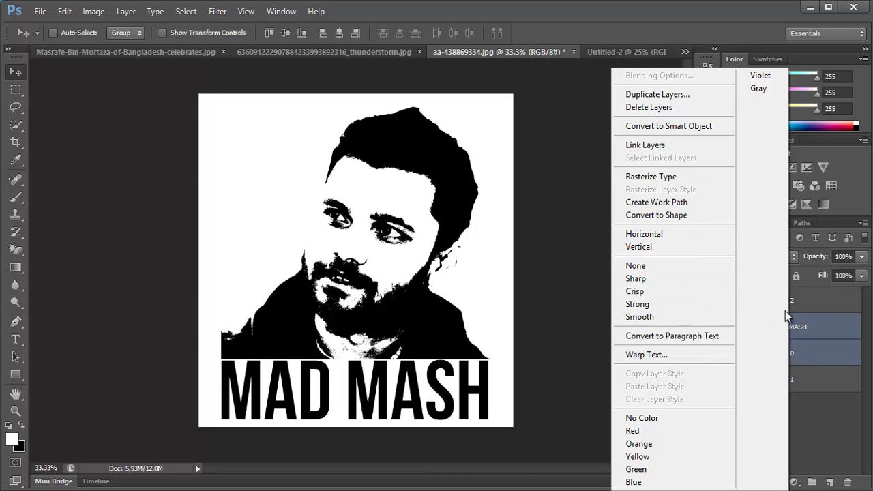
left_click(816, 359)
right_click(808, 354)
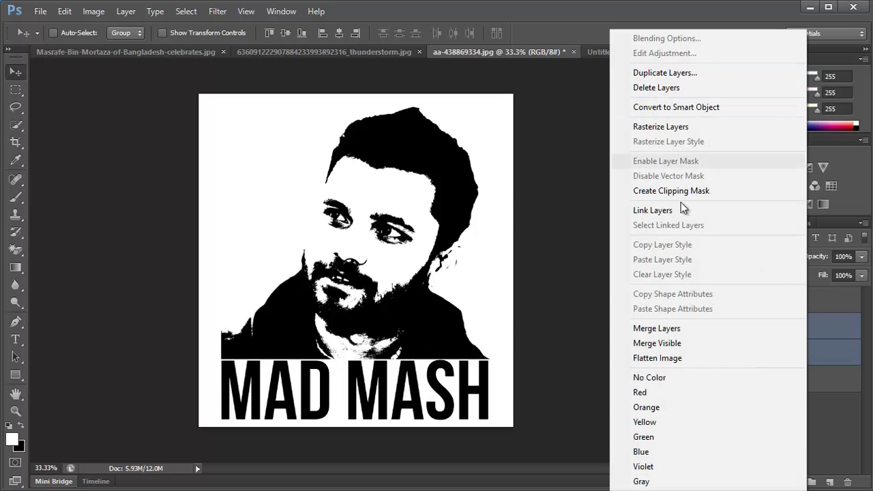
left_click(674, 328)
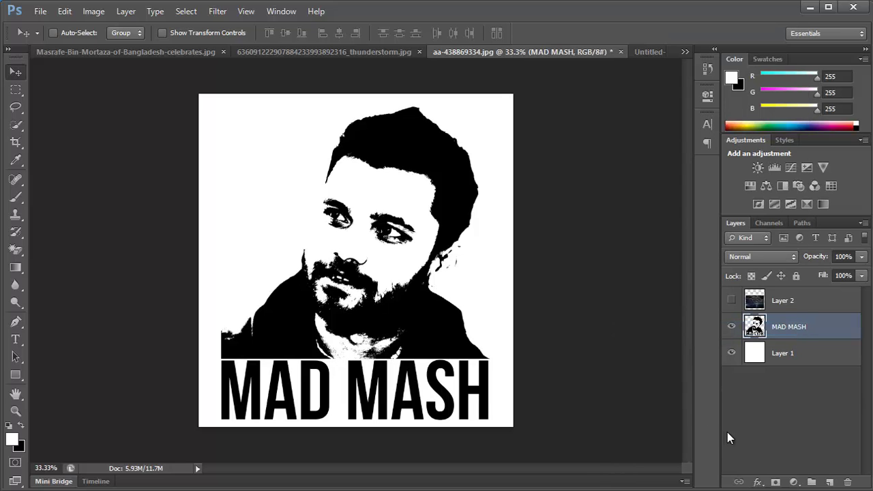
mouse_move(387, 317)
left_mouse_down()
mouse_move(394, 290)
mouse_move(389, 319)
left_mouse_up()
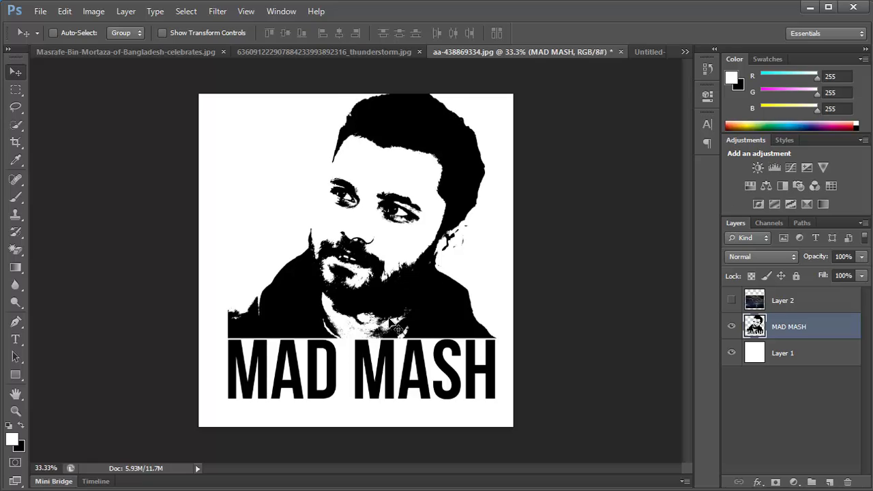
key("ctrl+z")
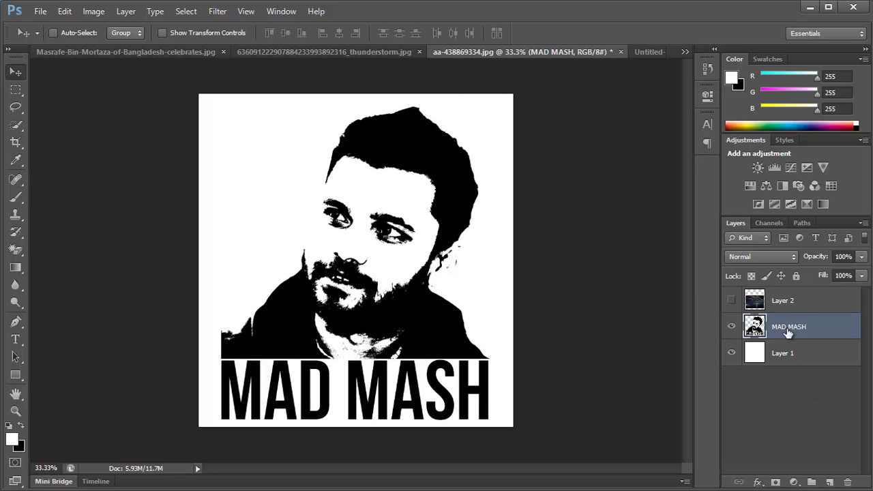
Show the thunderstorm layer again and clip it to the merged MAD MASH portrait layer.
left_click(731, 300)
left_click(784, 301)
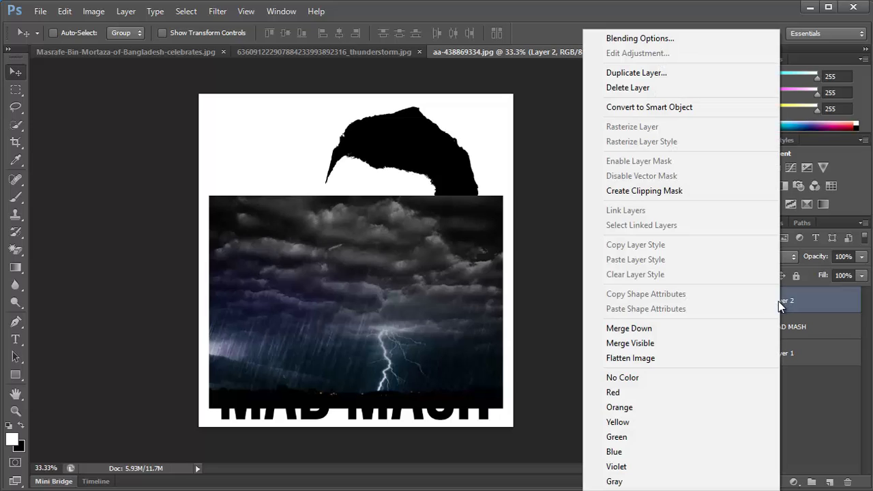
left_click(656, 196)
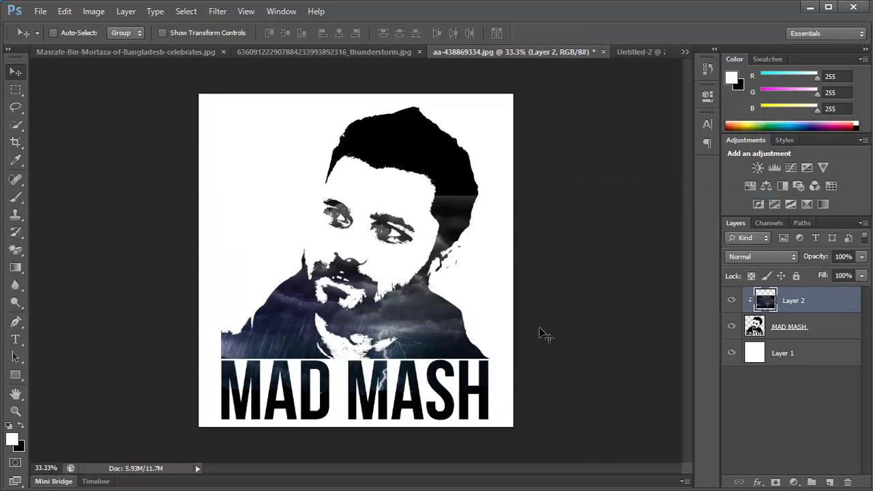
Move the clipped thunderstorm photo down to cover the text and scale it proportionally to about 110%.
left_click_drag(434, 331, 433, 352)
key("ctrl+t")
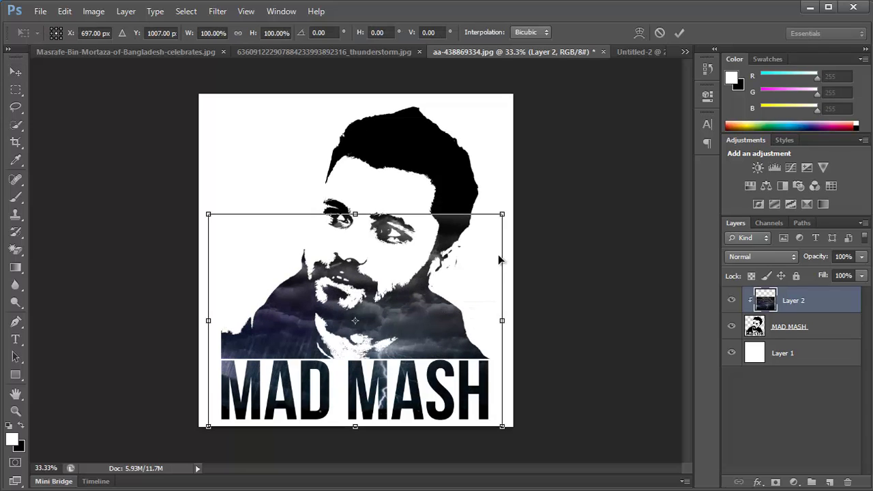
left_click_drag(504, 212, 518, 202)
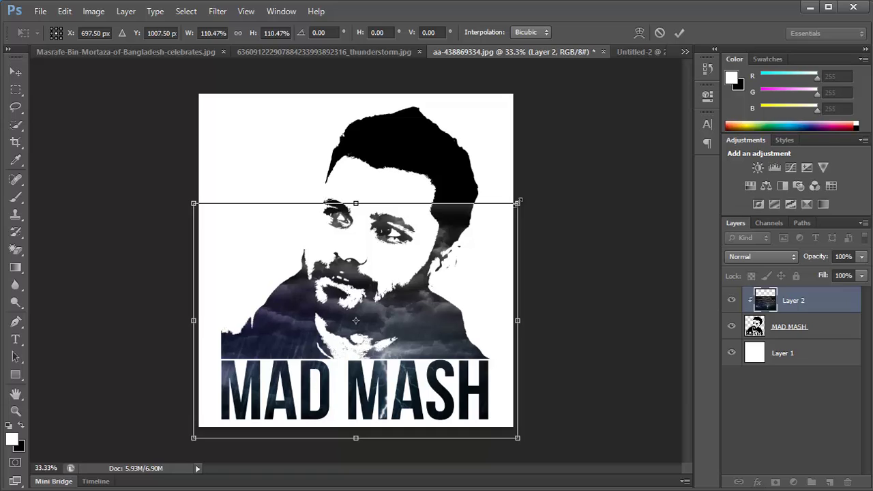
key("Return")
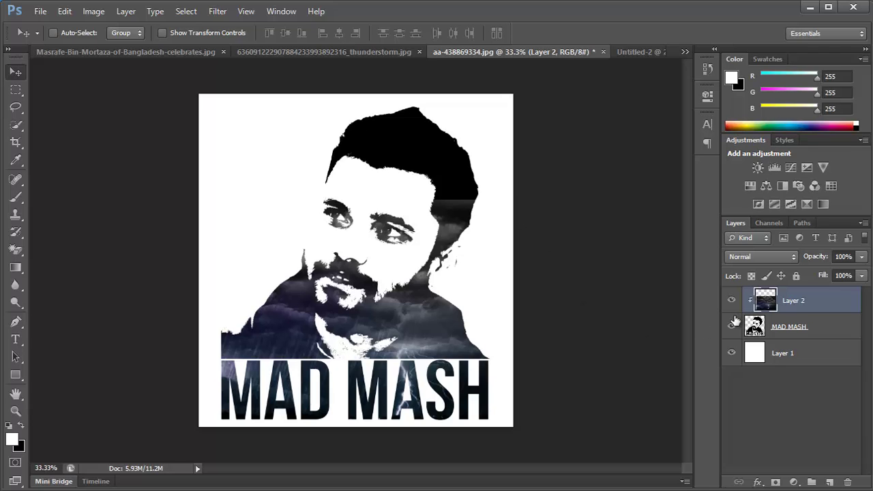
Copy the celebrating cricketer photo into the portrait document above the thunderstorm layer and scale it proportionally to about 55%.
left_click(140, 50)
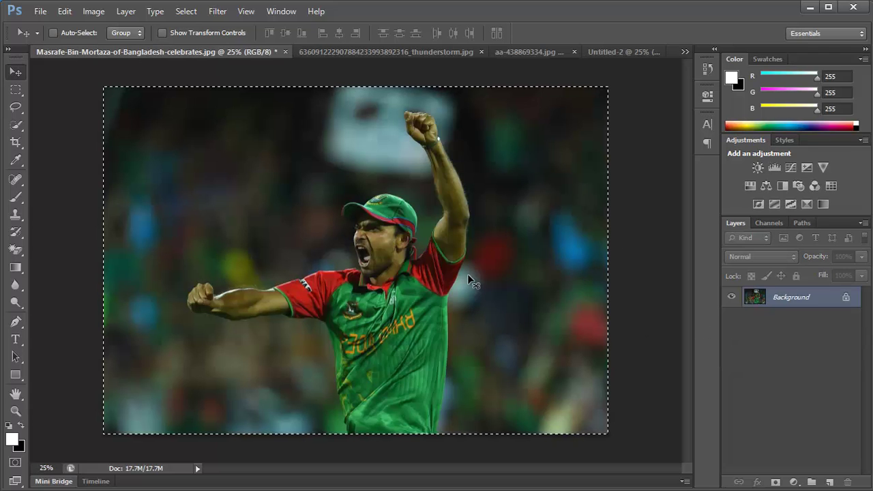
left_click(336, 51)
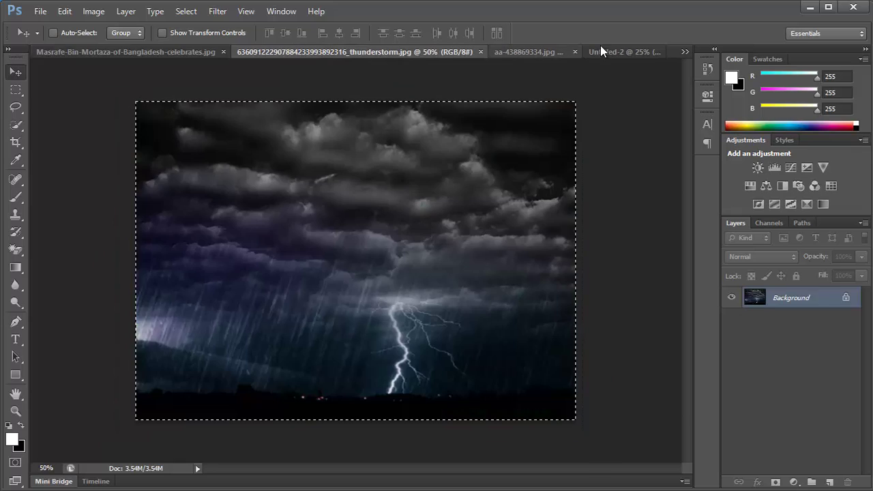
left_click(537, 51)
key("ctrl+v")
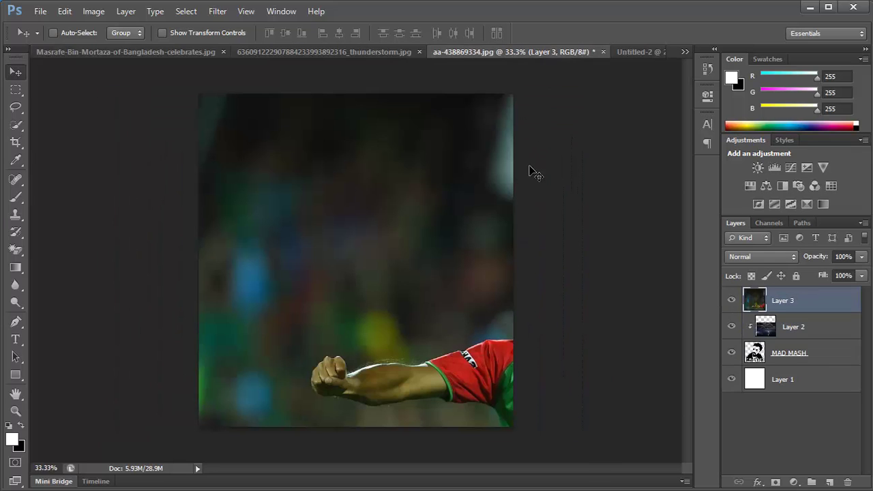
key("ctrl+t")
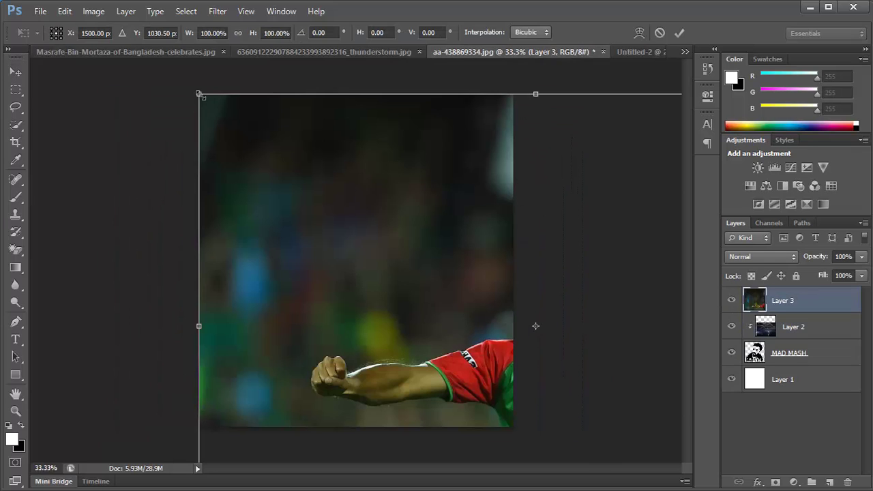
left_click_drag(202, 95, 347, 195)
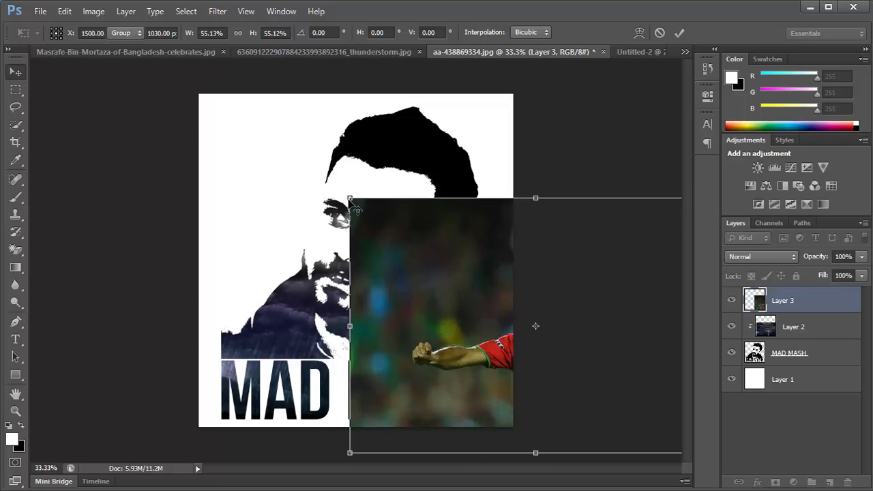
key("Return")
Move the cricketer photo over the portrait's head and shoulders and clip it to the MAD MASH layer.
left_click_drag(485, 302, 317, 192)
right_click(803, 294)
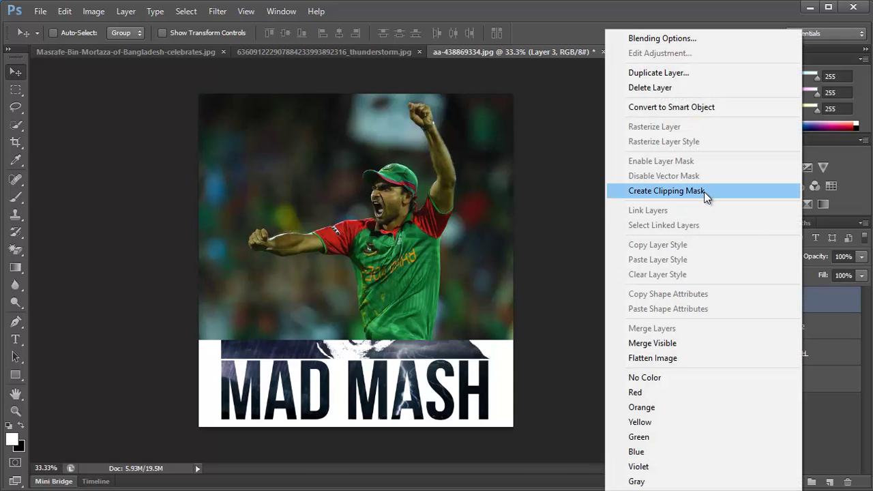
left_click(704, 192)
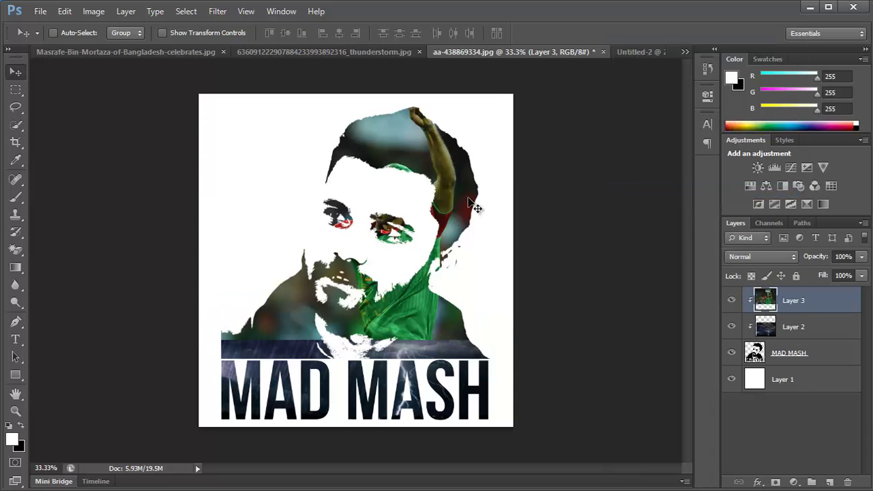
Scale the clipped cricketer photo down to about 77% and position it so his face and raised arm sit within the portrait's hair.
key("ctrl+t")
left_click_drag(462, 184, 456, 146)
left_click_drag(558, 304, 526, 248)
left_click_drag(426, 160, 427, 142)
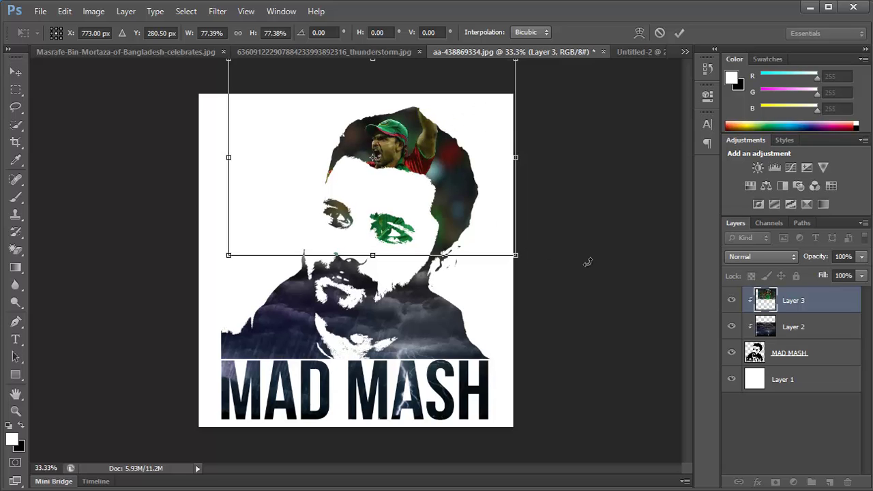
key("Return")
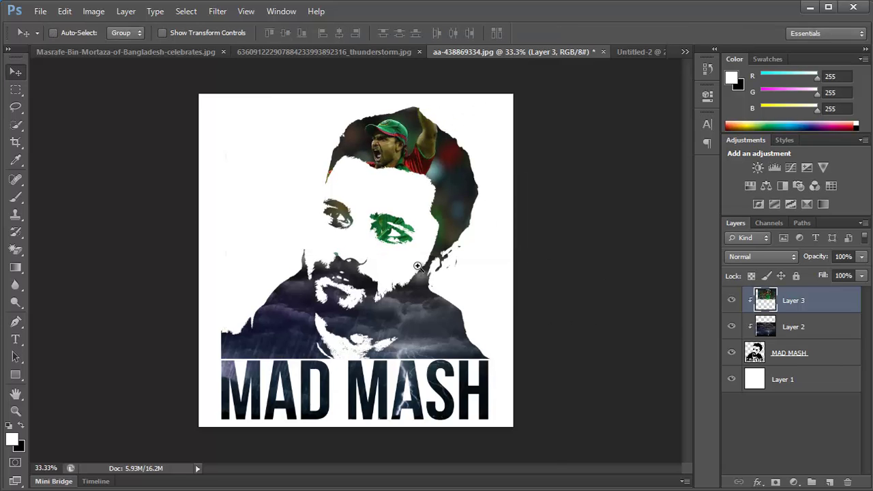
Paint black with a 72 px brush on Layer 3 over the teal patches at the nose and the thin beard tip on the cheek.
left_click(417, 266)
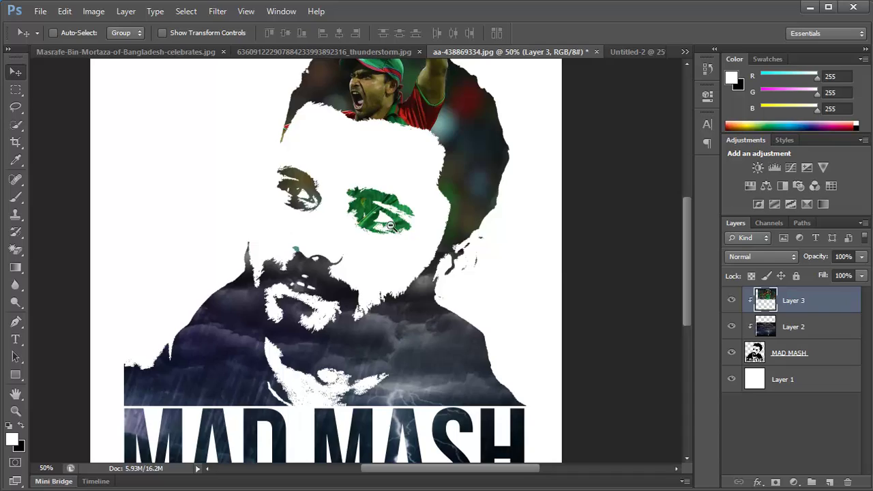
scroll(391, 226, "down", 1)
scroll(391, 226, "up", 4)
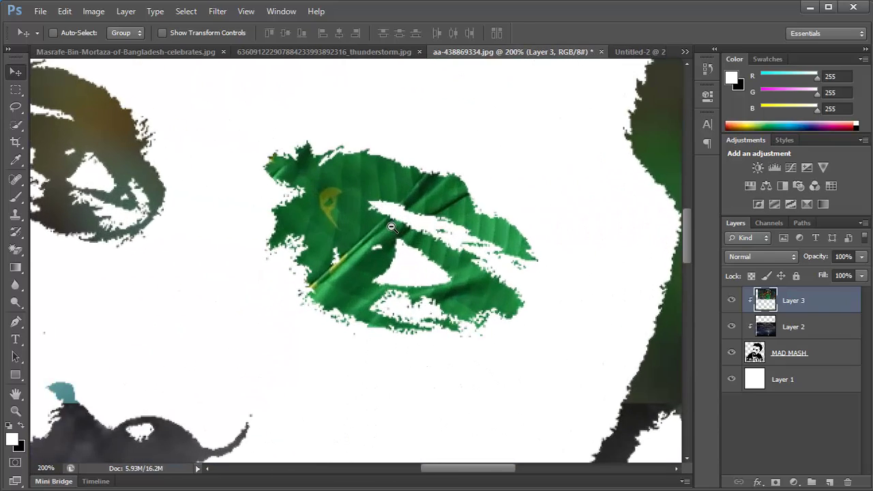
scroll(391, 226, "down", 2)
scroll(600, 203, "up", 3)
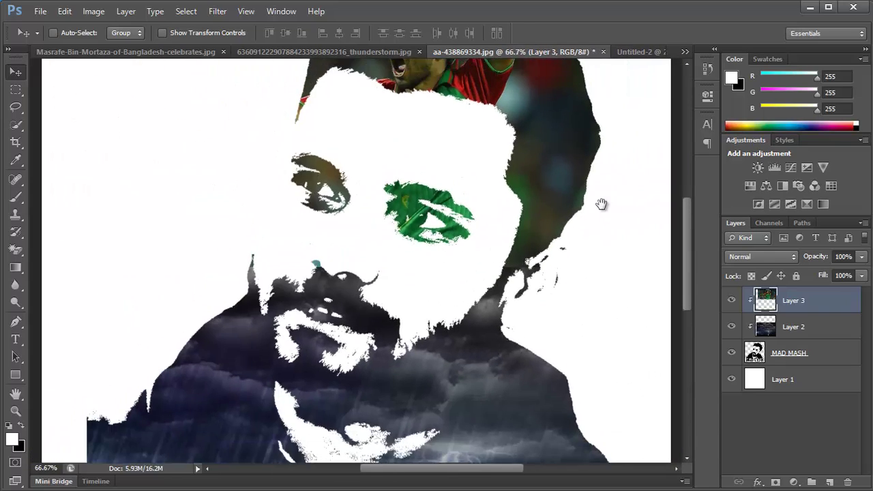
scroll(442, 287, "down", 1)
left_click_drag(557, 308, 552, 259)
scroll(333, 203, "up", 2)
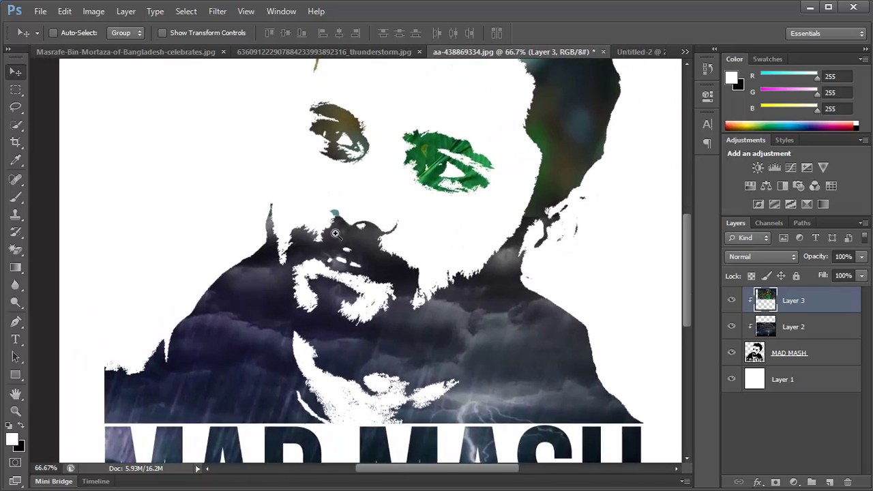
scroll(333, 202, "up", 1)
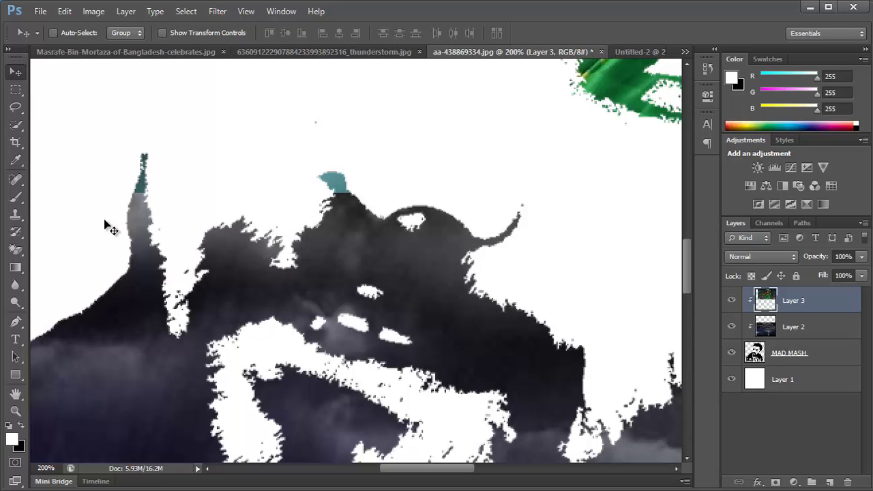
left_click(17, 197)
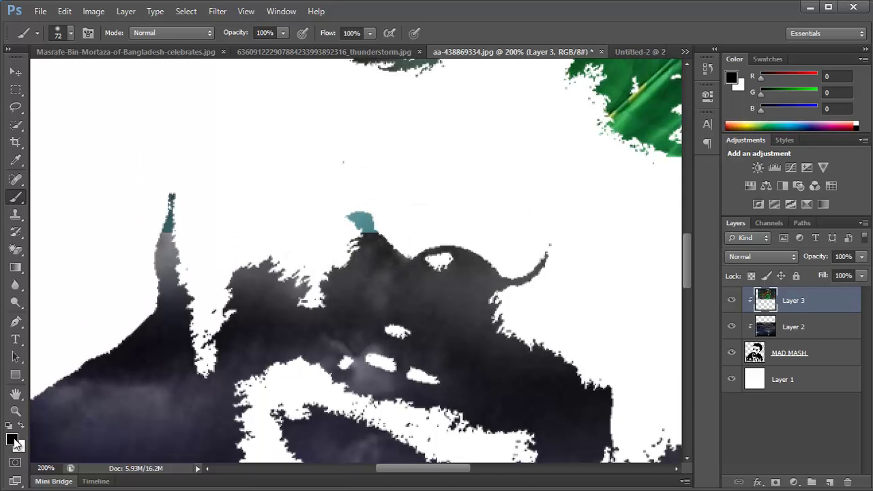
left_click(364, 213)
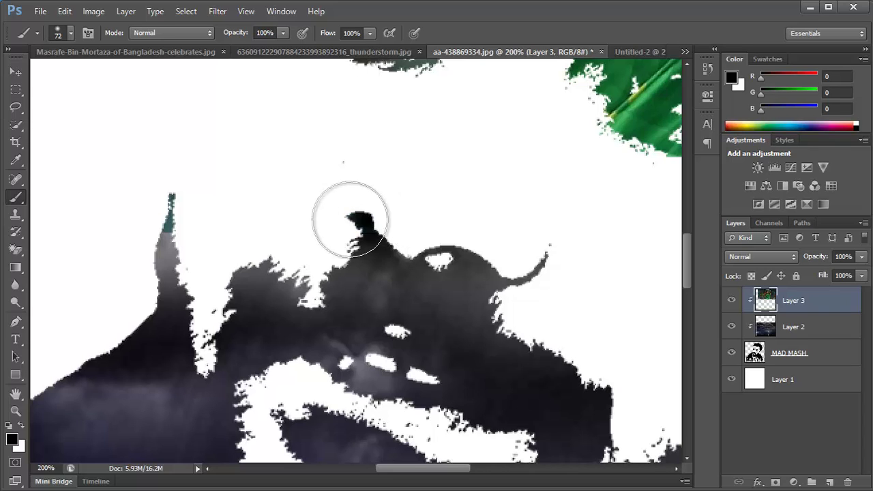
left_click(163, 218)
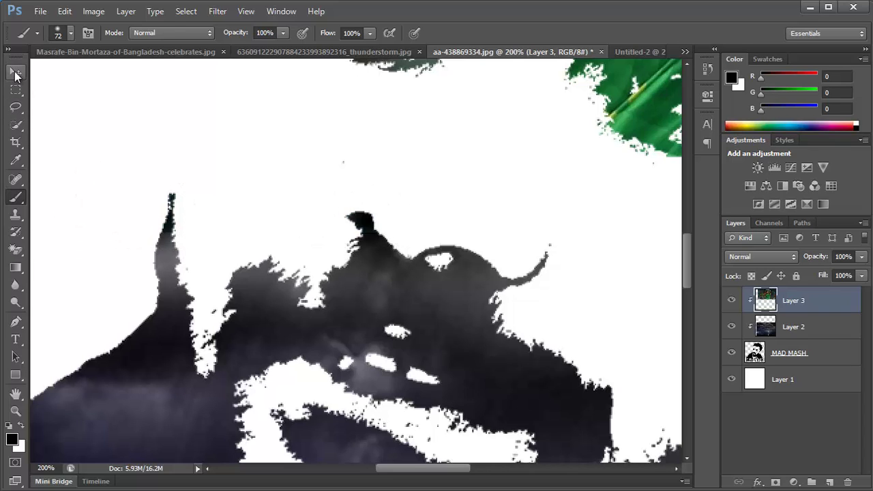
left_click(16, 73)
scroll(426, 304, "down", 2)
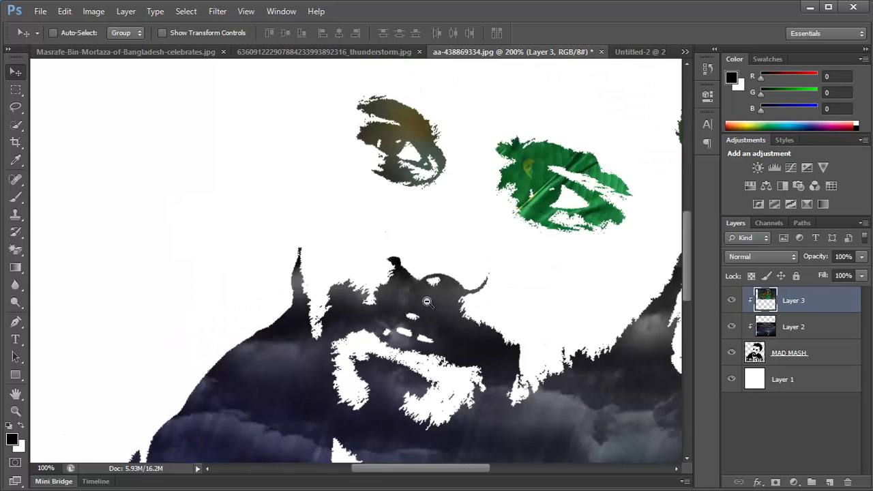
scroll(553, 251, "down", 2)
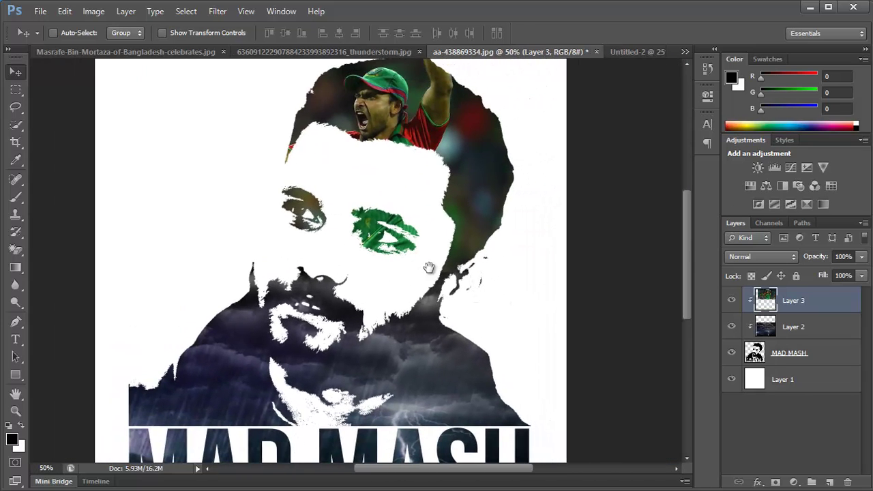
scroll(420, 270, "down", 1)
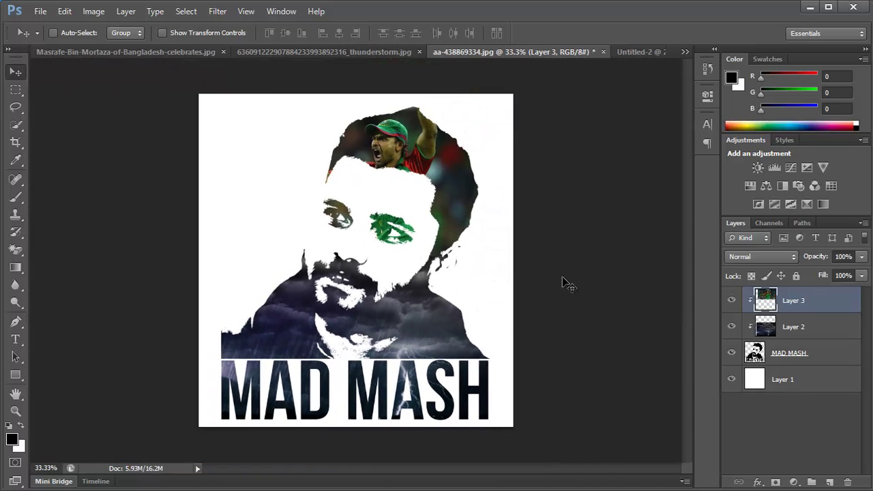